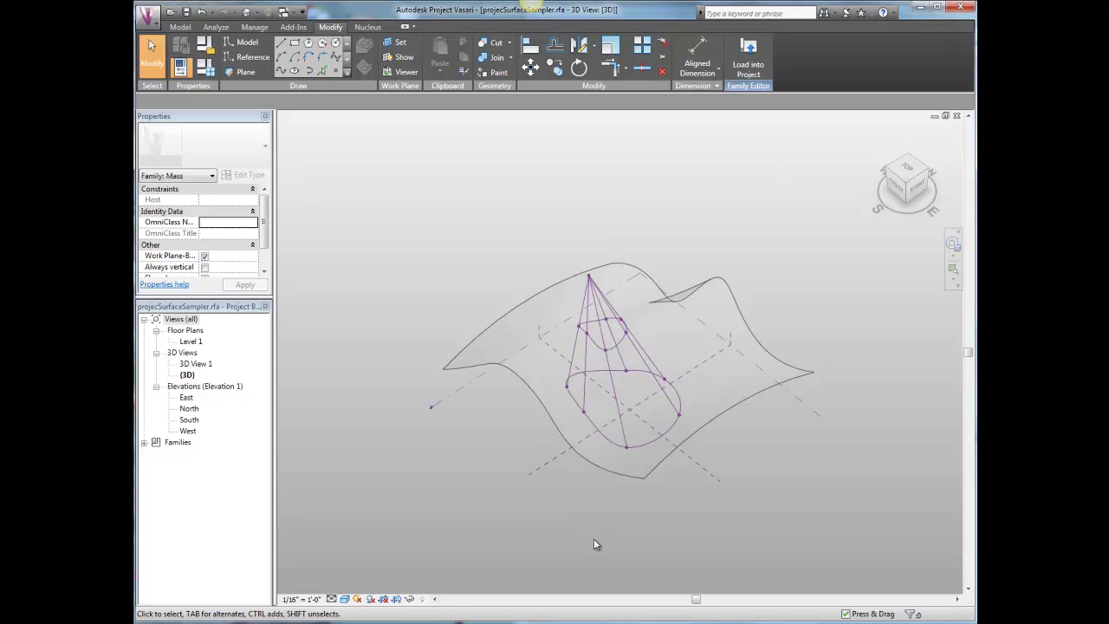
Select the cone's base circle and try moving it upward, then cancel the move
middle_click_drag(594, 545, 649, 493, "shift")
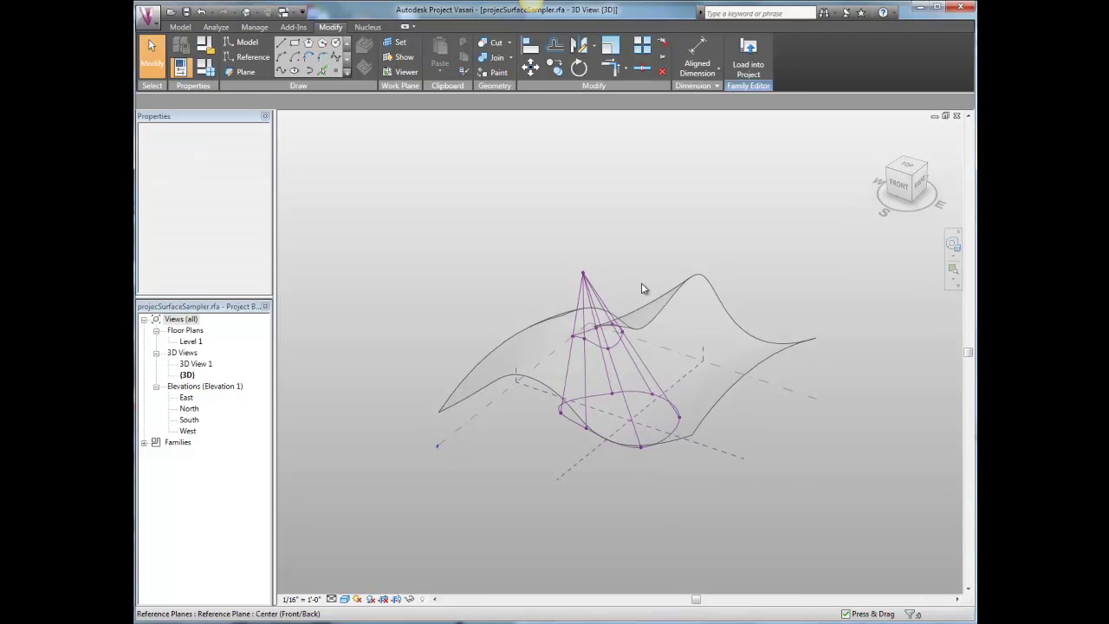
scroll(685, 364, "up", 5)
scroll(683, 376, "down", 4)
middle_click_drag(768, 440, 815, 387, "shift")
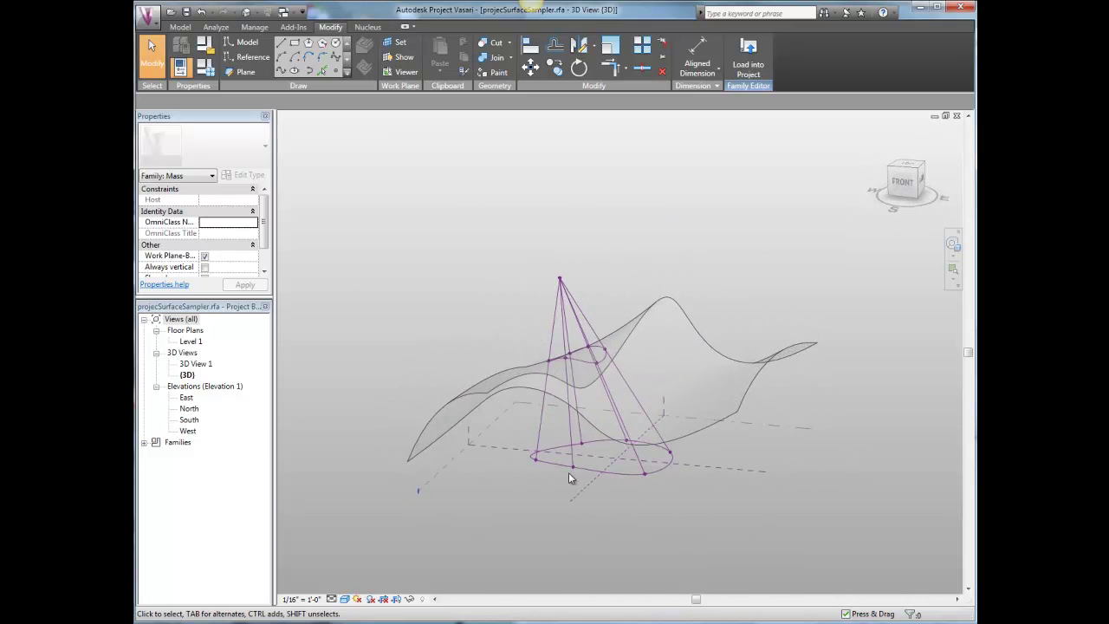
key("Tab")
left_click(661, 513)
middle_click_drag(660, 513, 664, 584, "shift")
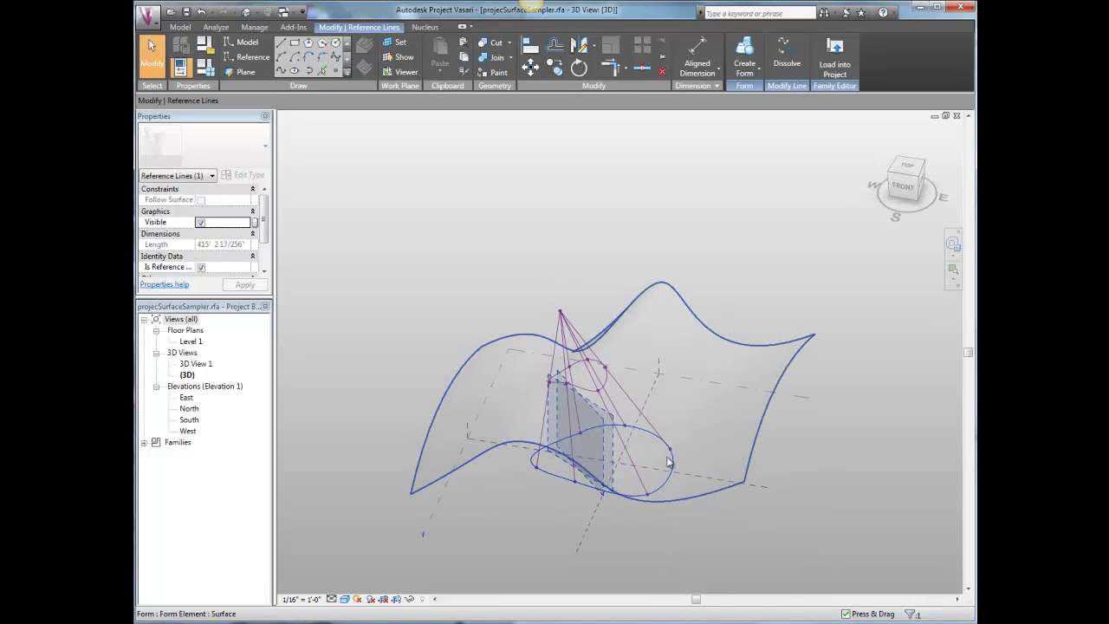
left_click_drag(672, 482, 602, 377)
key("Escape")
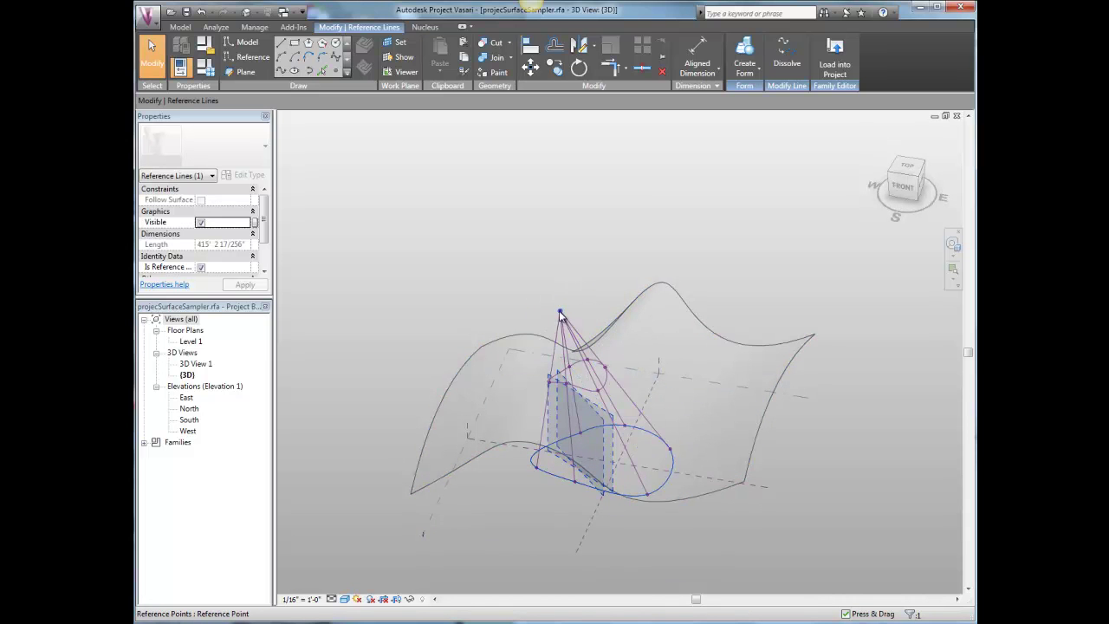
Drag the cone's apex reference point to a new position and dismiss the off-axis warning
key("Tab")
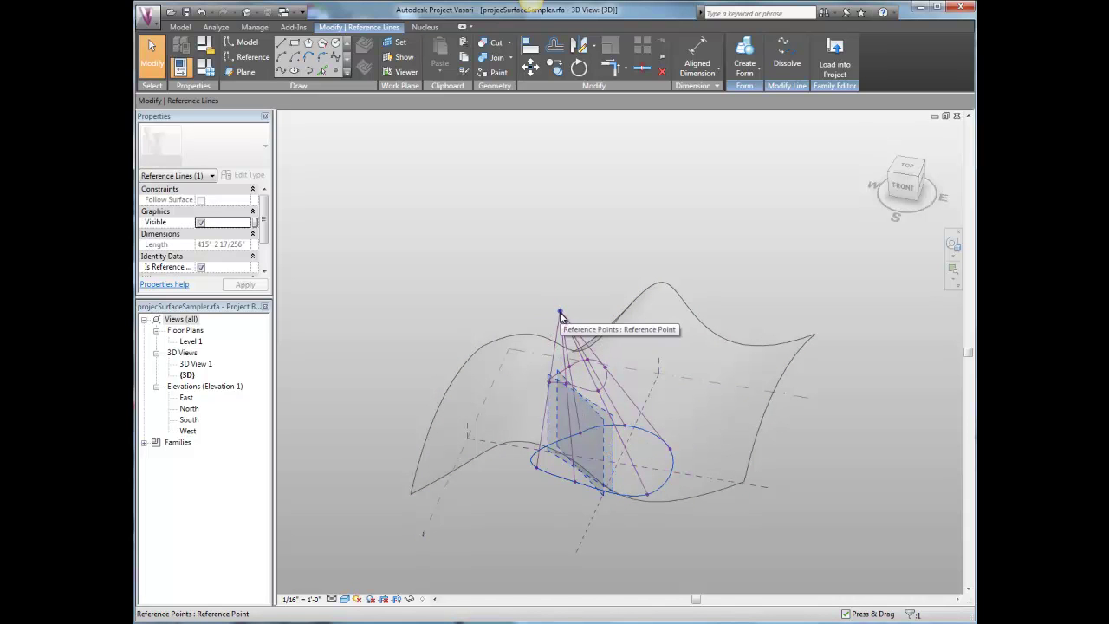
middle_click_drag(629, 256, 663, 243, "shift")
left_click_drag(551, 231, 671, 310)
middle_click_drag(545, 248, 701, 265, "shift")
scroll(685, 386, "up", 5)
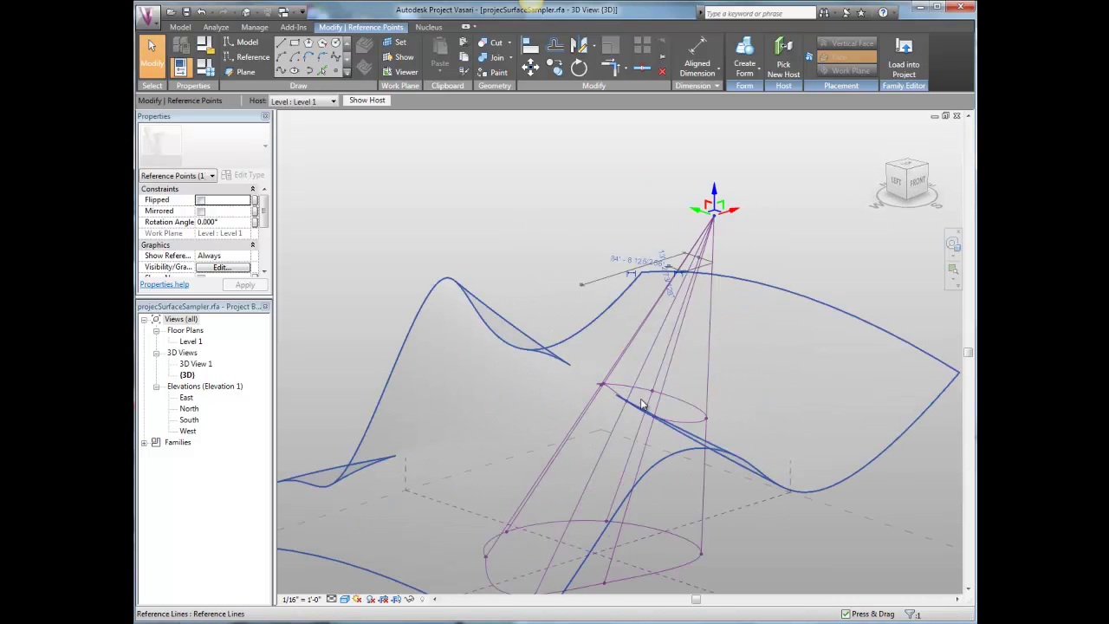
middle_click_drag(685, 386, 565, 180, "shift")
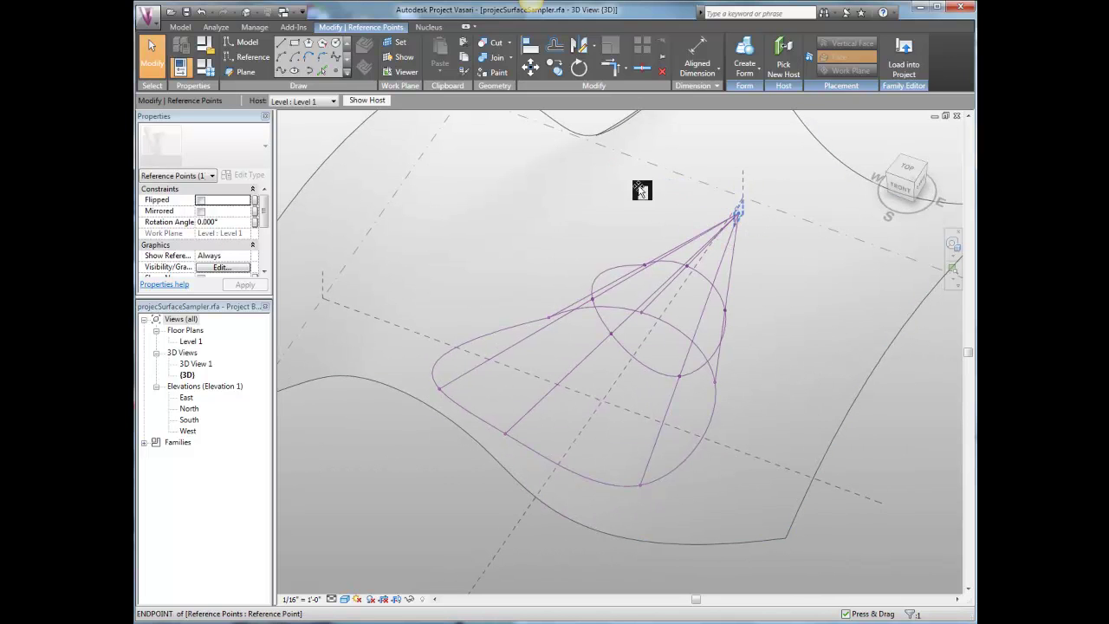
left_click(509, 170)
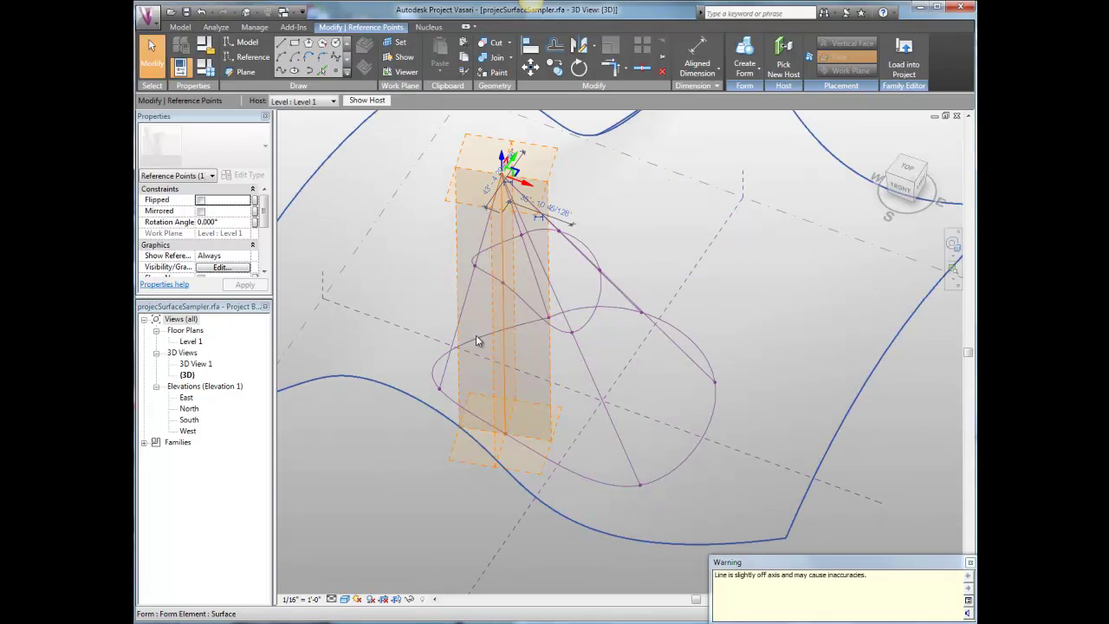
left_click(409, 462)
middle_click_drag(410, 462, 322, 364, "shift")
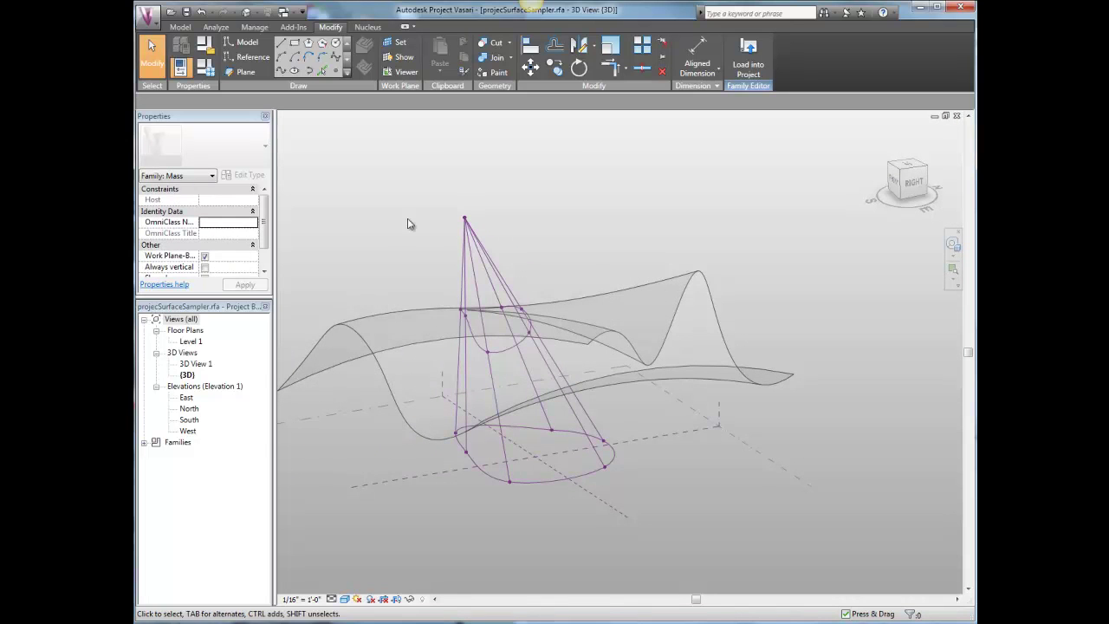
Window-select and delete the cone's lines, apex point and projected outline, leaving the base circle
left_click_drag(415, 168, 586, 373)
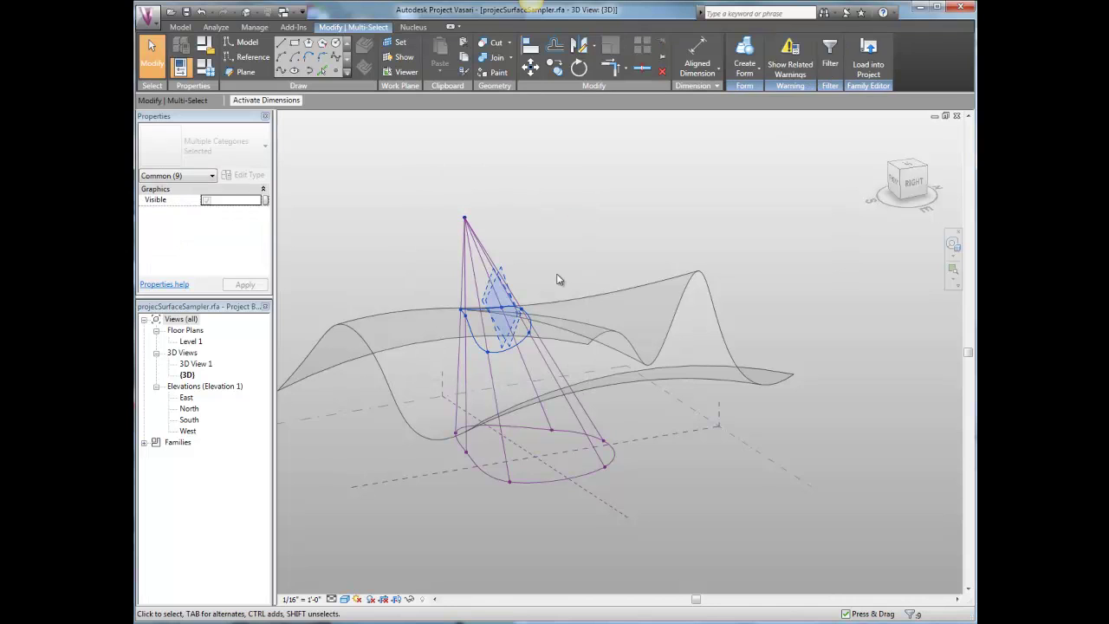
key("Delete")
middle_click_drag(533, 235, 669, 347, "shift")
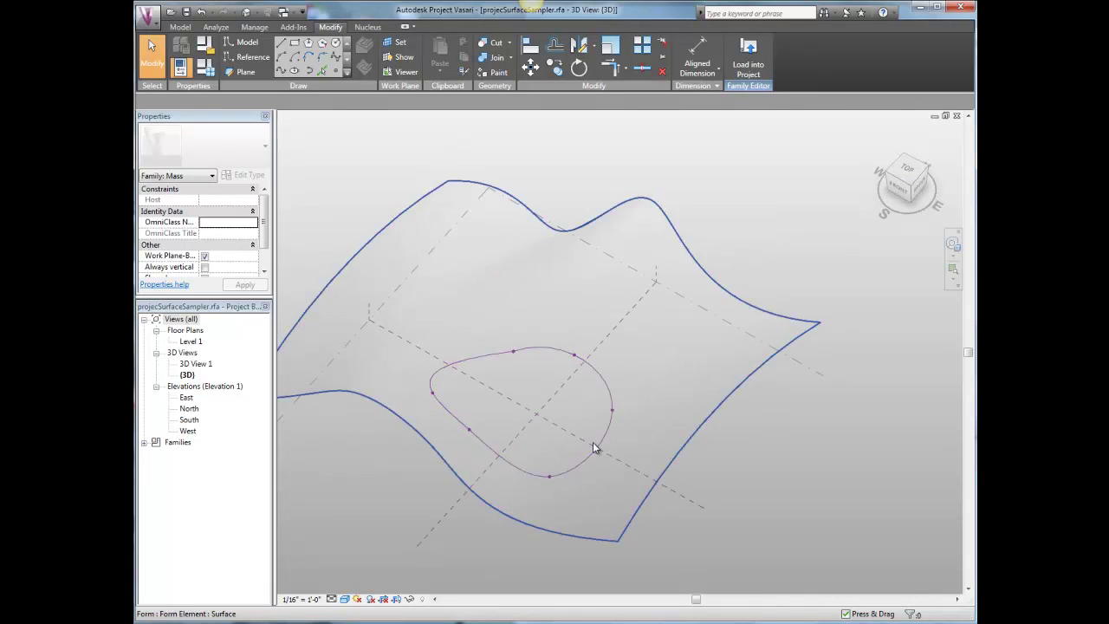
middle_click_drag(622, 451, 722, 264, "shift")
middle_click_drag(718, 358, 750, 268, "shift")
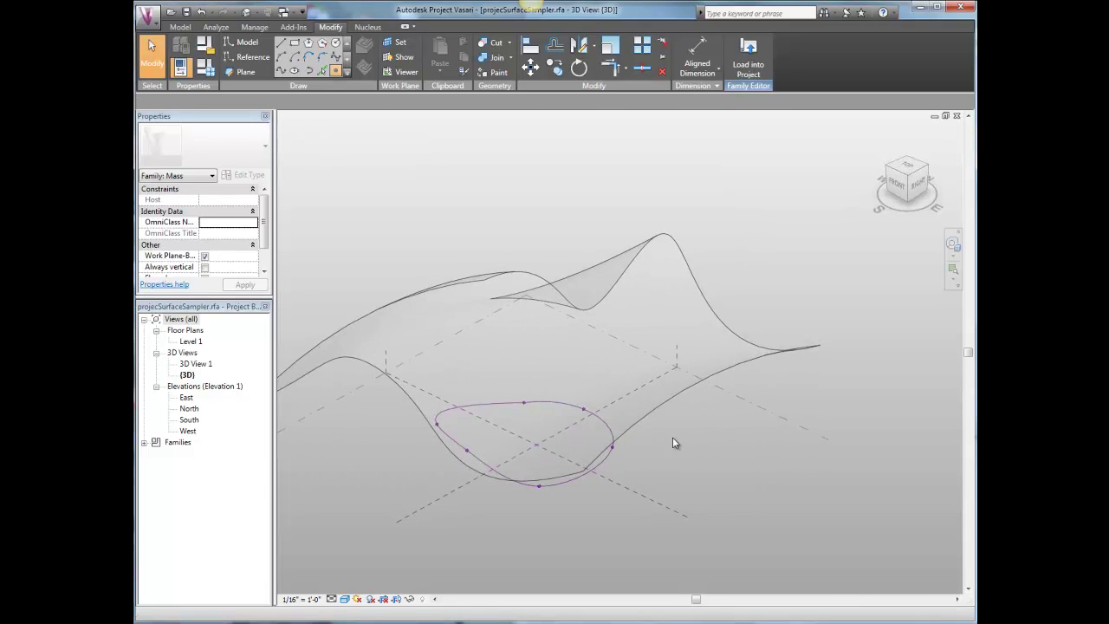
Set the drawing placement plane to Level 1 and check the loose reference point above the surface
key("l")
key("i")
left_click(351, 101)
left_click(334, 121)
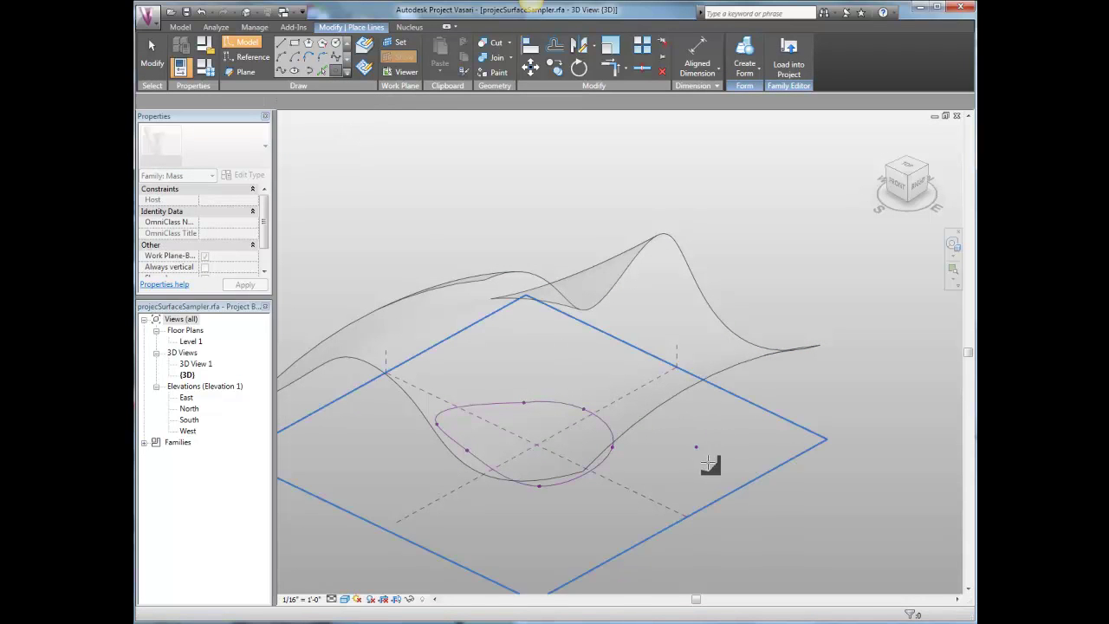
key("Escape")
left_click_drag(700, 454, 418, 170)
key("Escape")
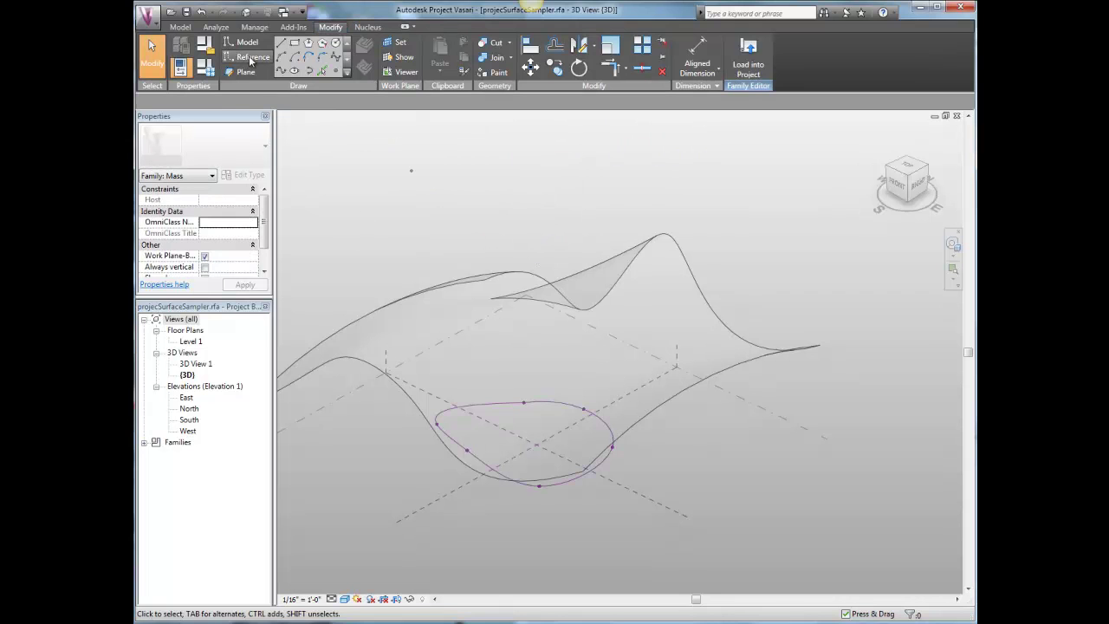
Draw a 3D-snapped reference line from the floating point to the base spline, with a point on it
left_click(251, 57)
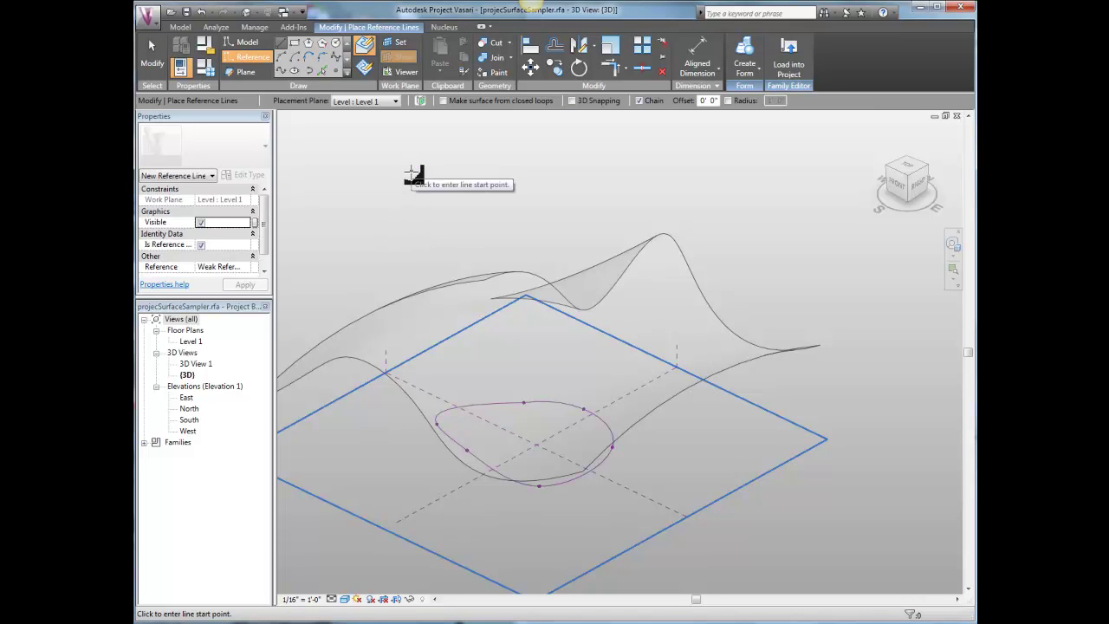
left_click(573, 101)
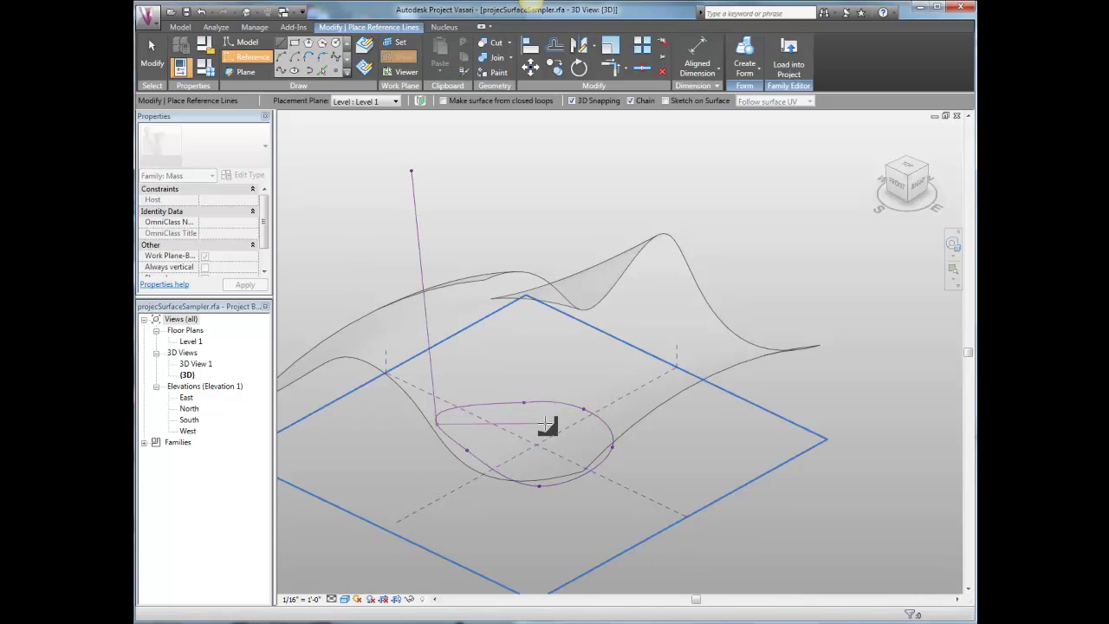
key("Escape")
key("Escape")
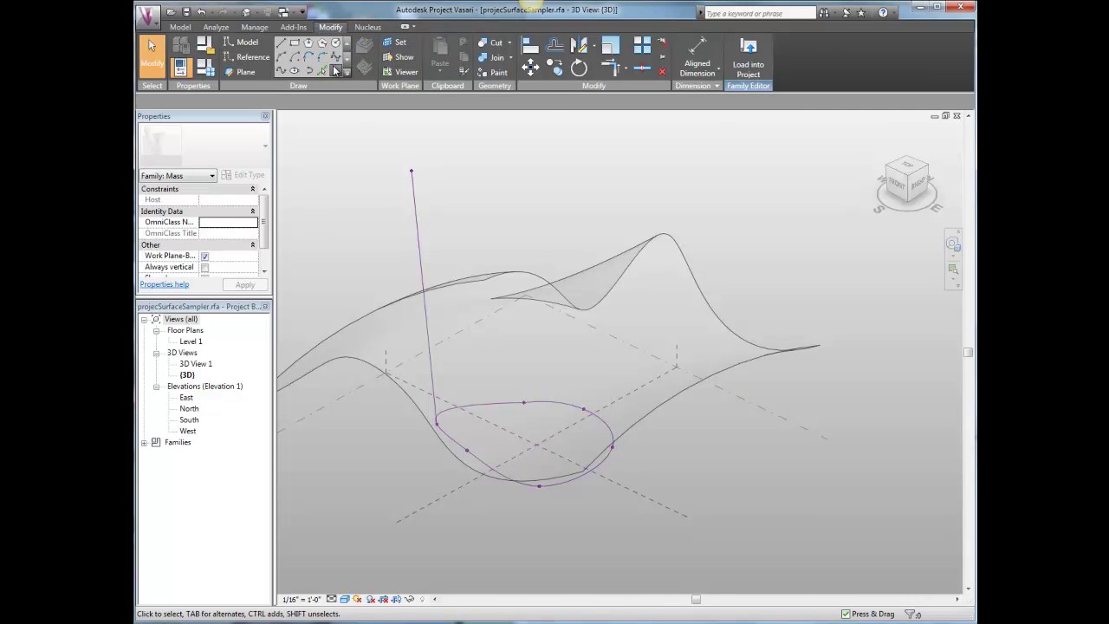
left_click(335, 71)
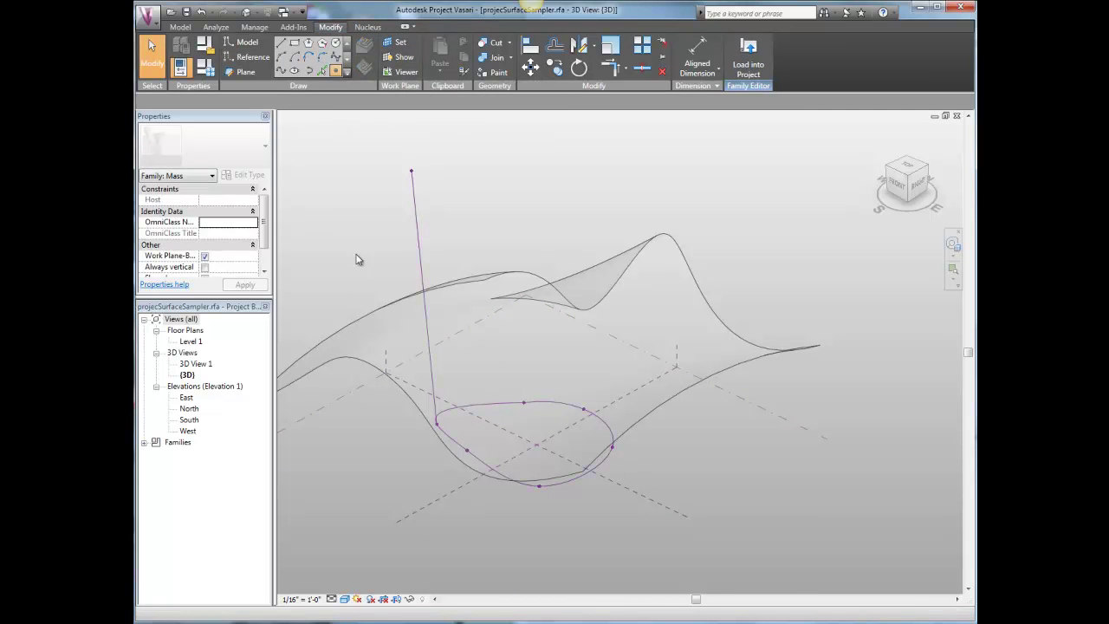
left_click(420, 235)
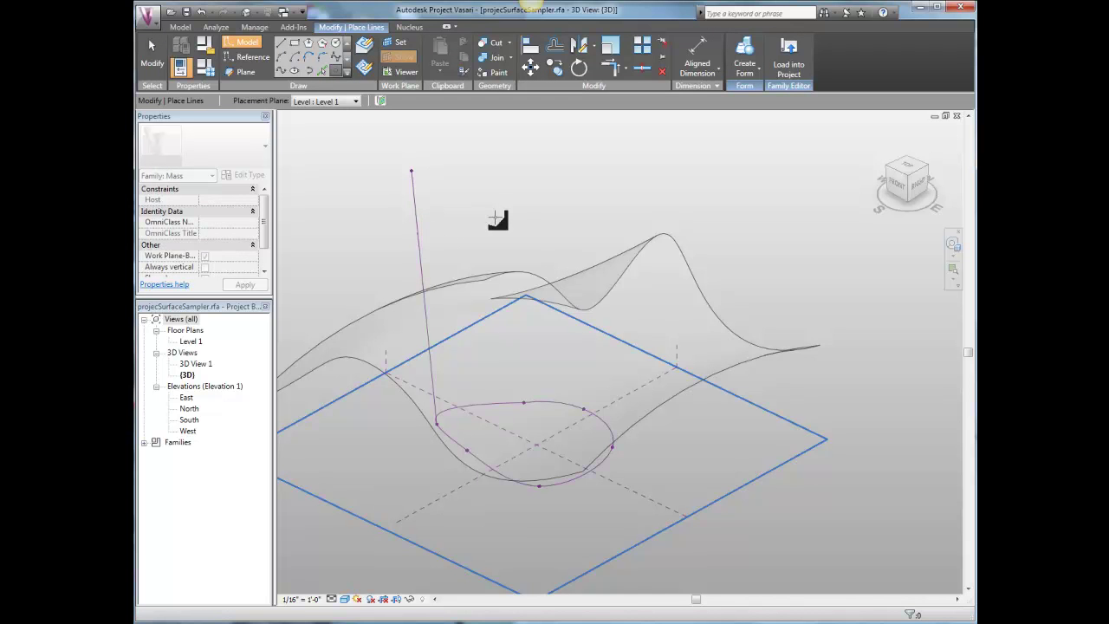
key("Escape")
key("Escape")
left_click_drag(340, 199, 479, 239)
Set the Reference Points > Points line weight to 3 in Object Styles, opened via VG
key("Escape")
key("v")
key("g")
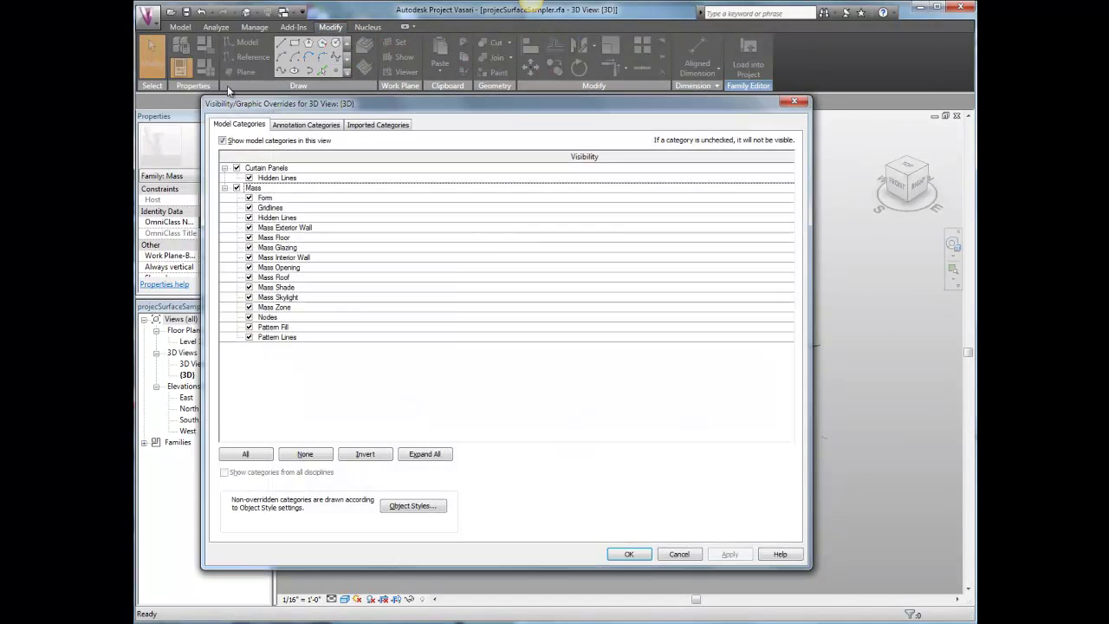
left_click(314, 130)
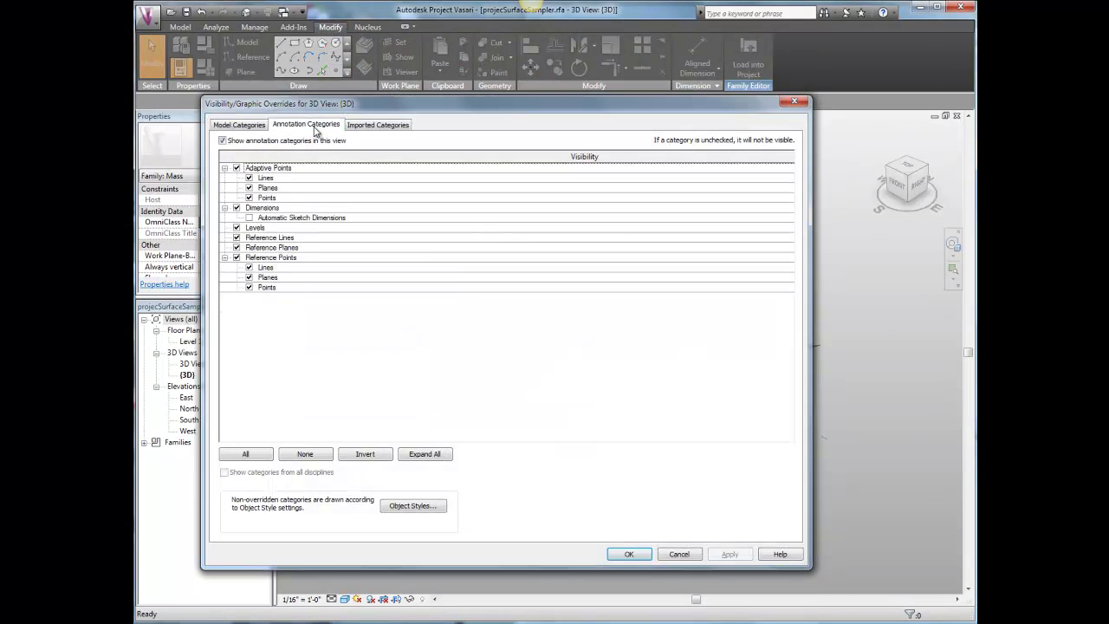
left_click(413, 506)
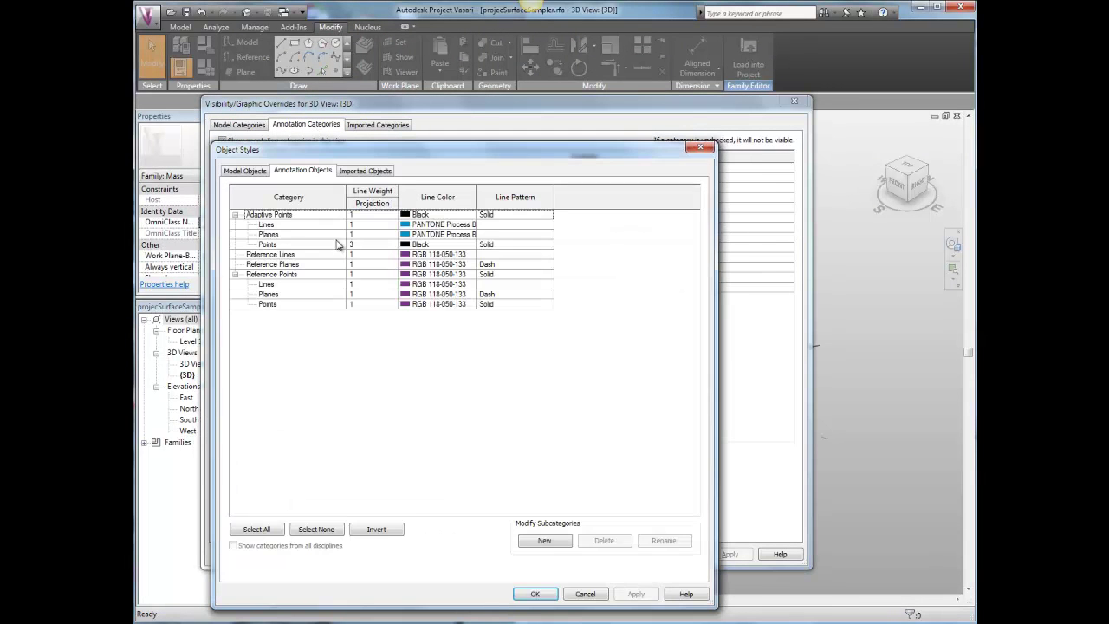
left_click(376, 305)
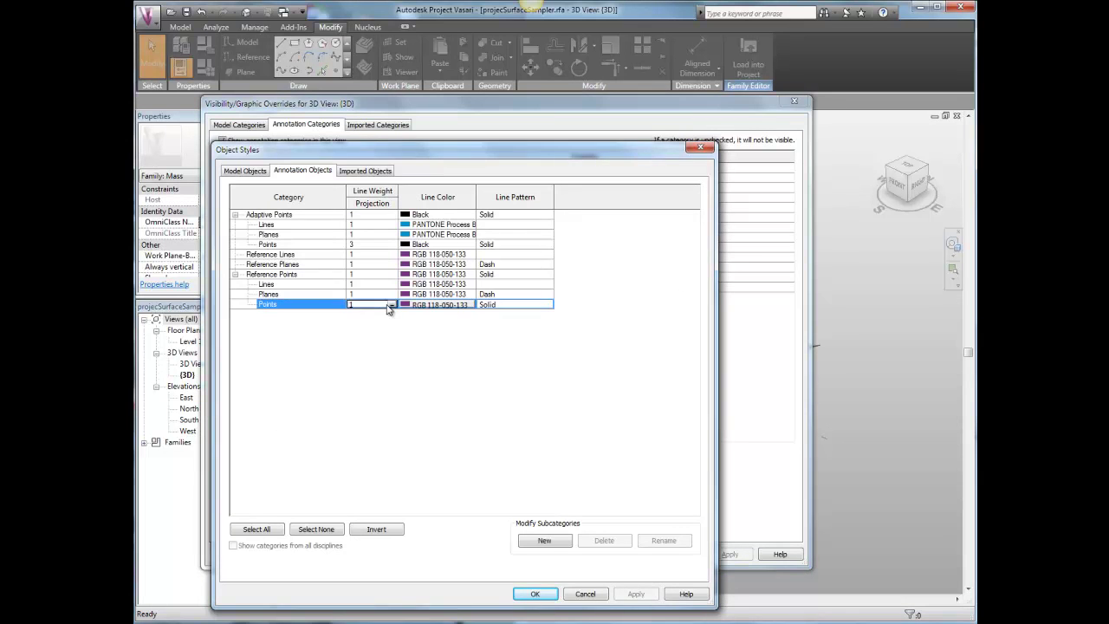
left_click(391, 306)
left_click(360, 332)
left_click(529, 594)
left_click(626, 555)
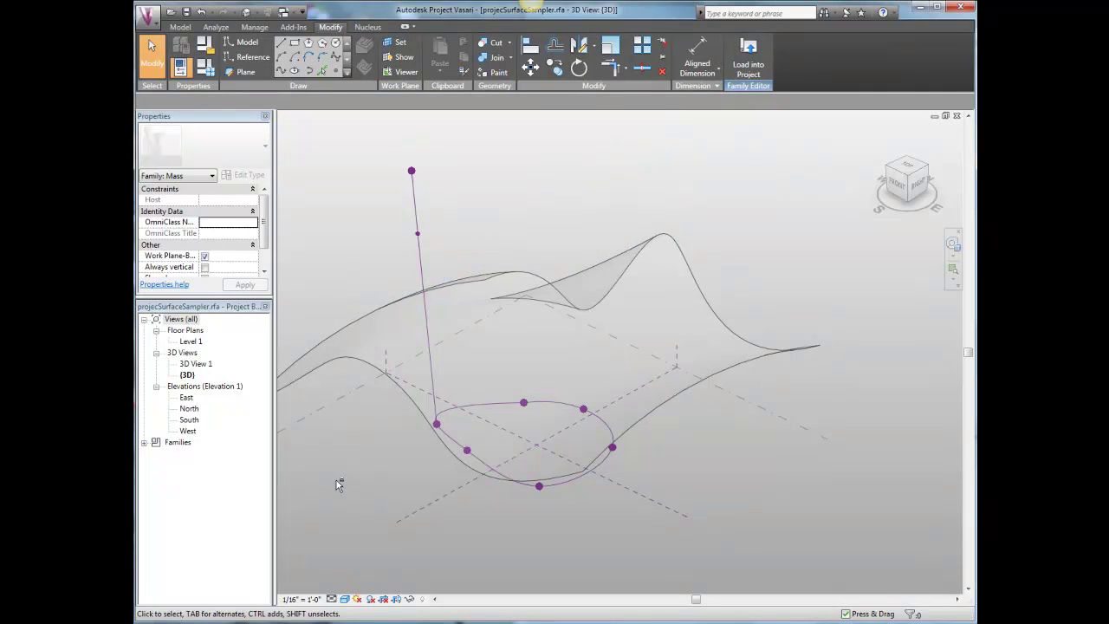
Host the reference line's point by intersection on the freeform surface
middle_click_drag(336, 482, 318, 462, "shift")
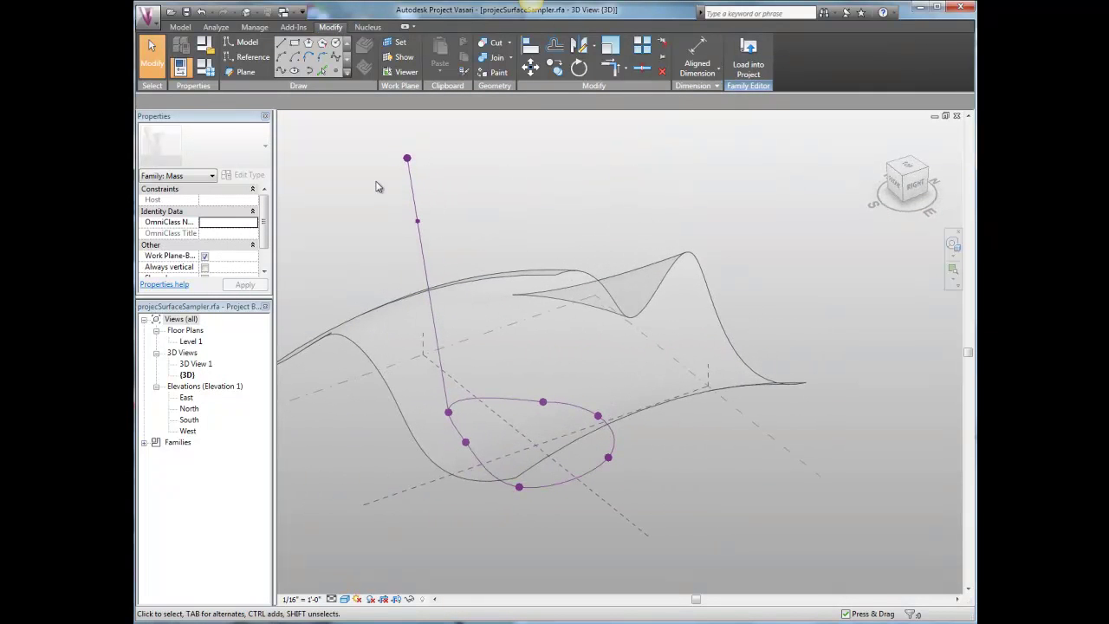
left_click(417, 221)
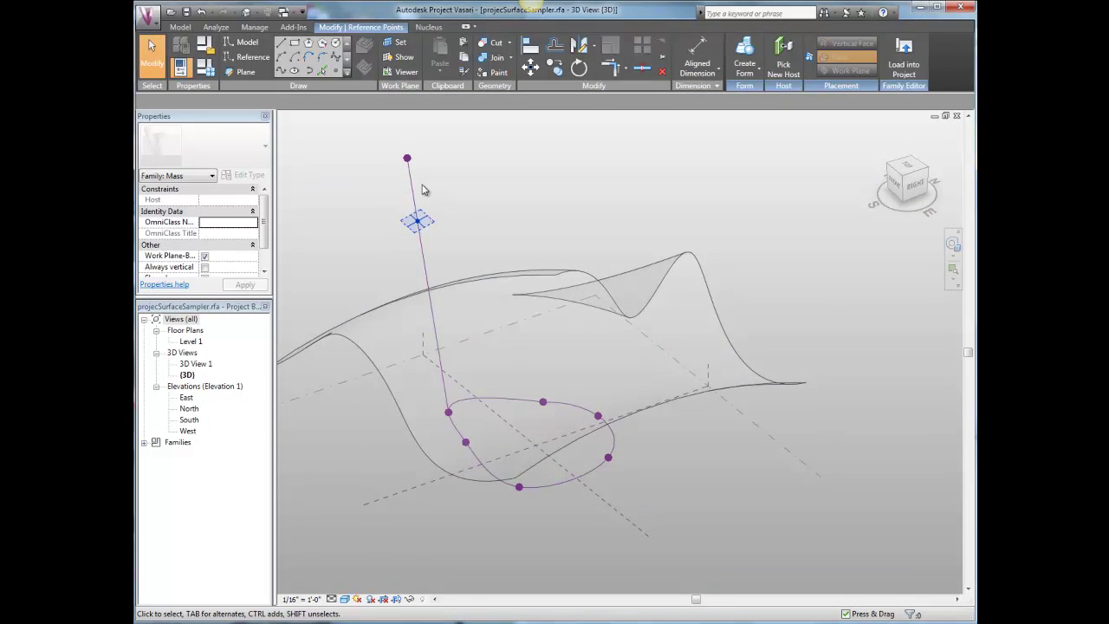
middle_click_drag(398, 565, 520, 486, "shift")
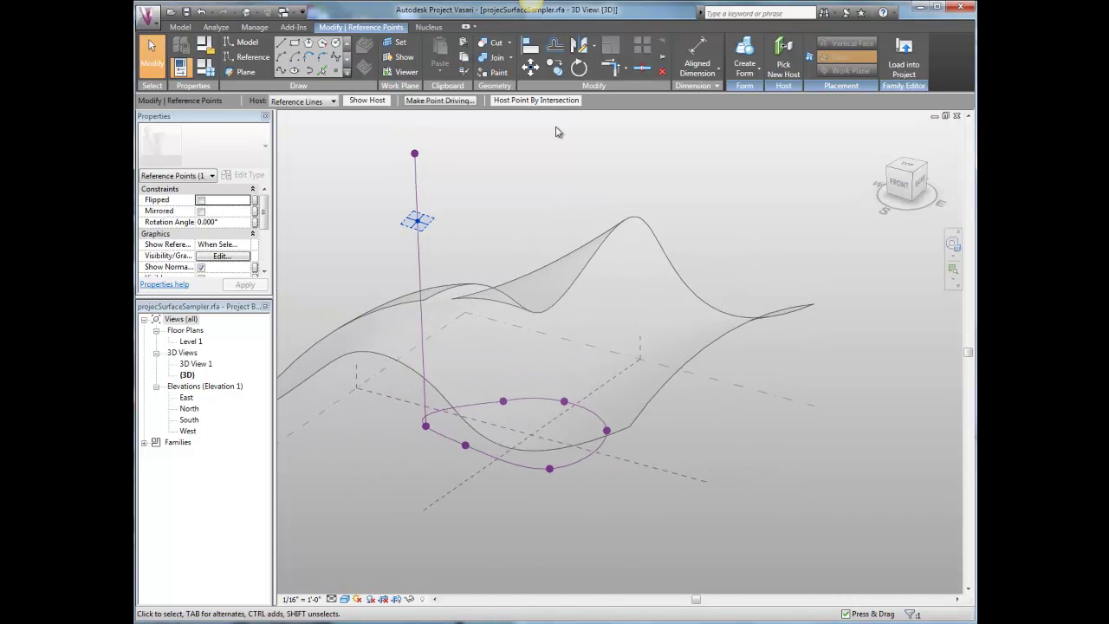
left_click(507, 102)
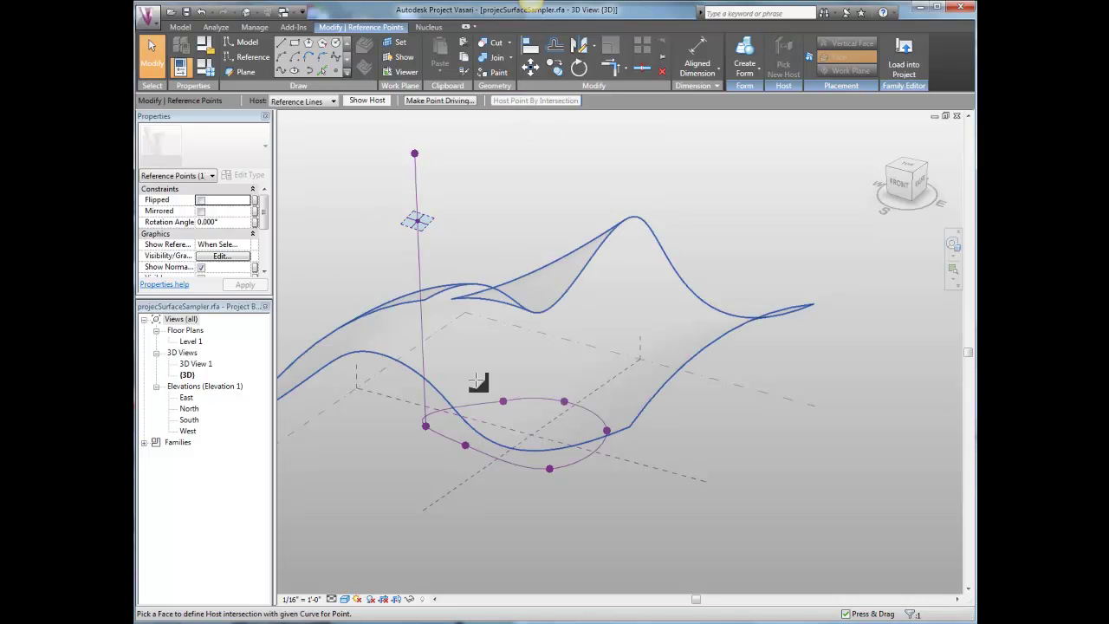
left_click(536, 227)
key("Escape")
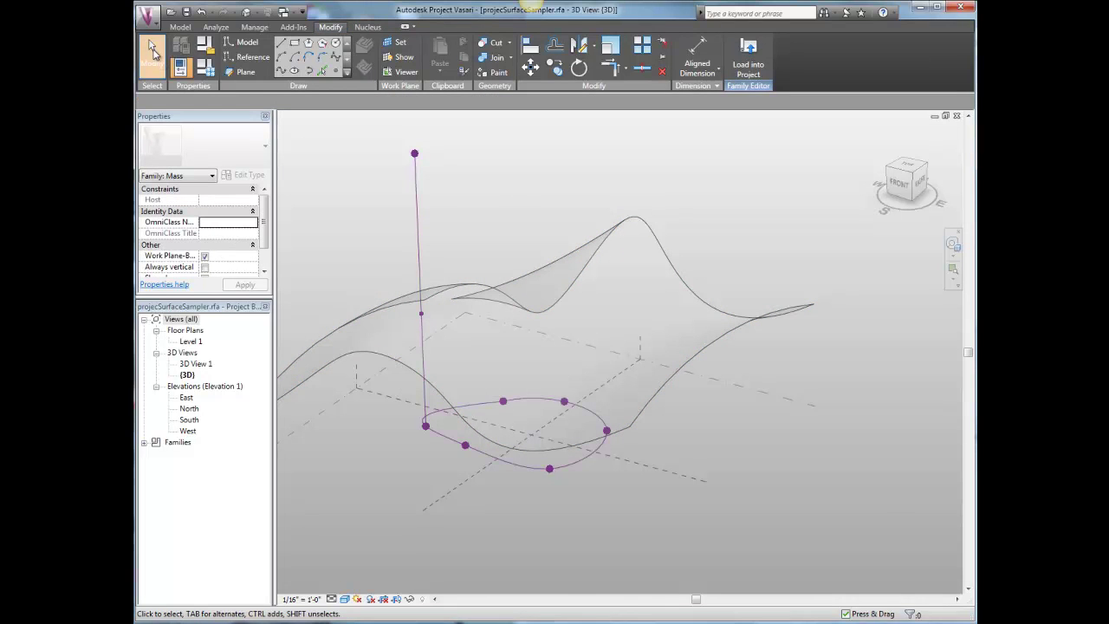
Drag the top focal point to a new position
left_click_drag(469, 189, 469, 189)
middle_click_drag(469, 189, 442, 168, "shift")
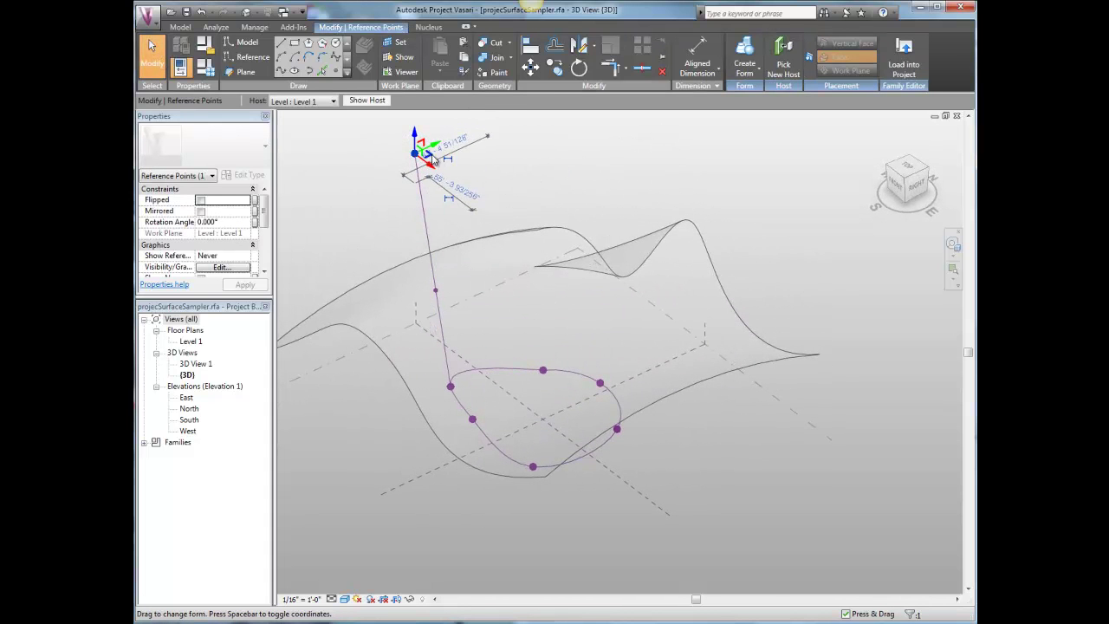
left_click_drag(433, 159, 495, 164)
left_click(579, 169)
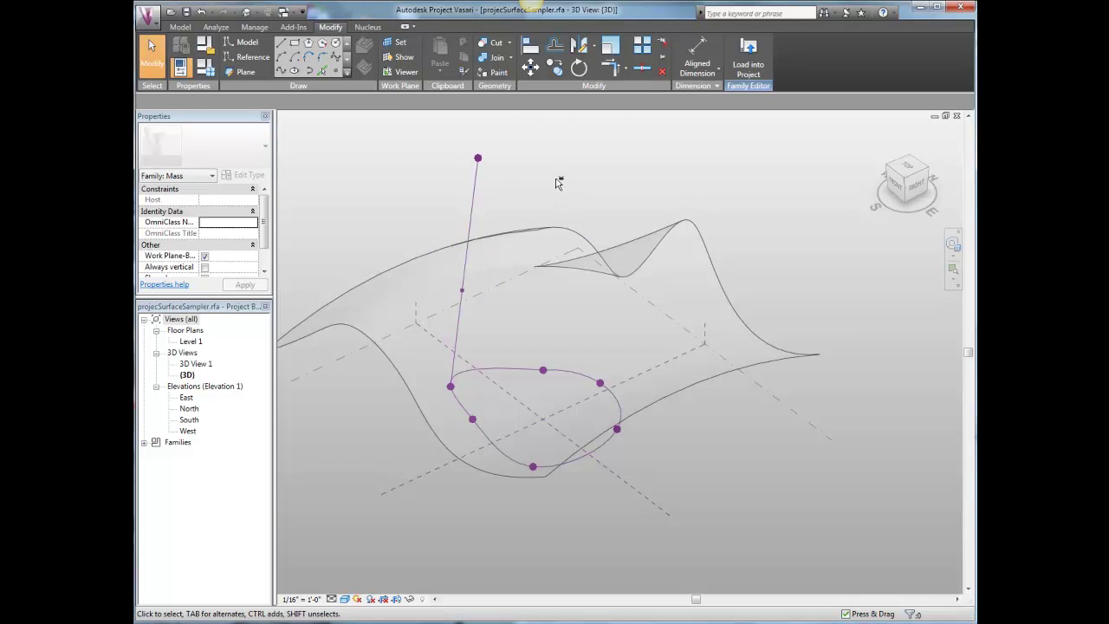
Draw reference lines from the top focal point down to each spline point
middle_click_drag(566, 187, 599, 164, "shift")
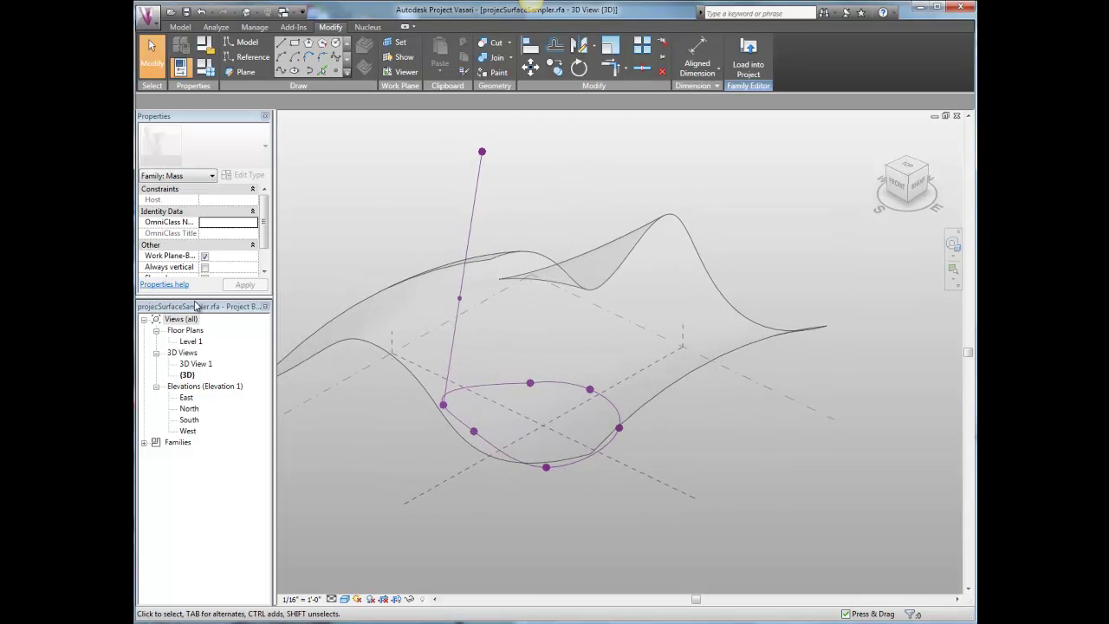
left_click(233, 59)
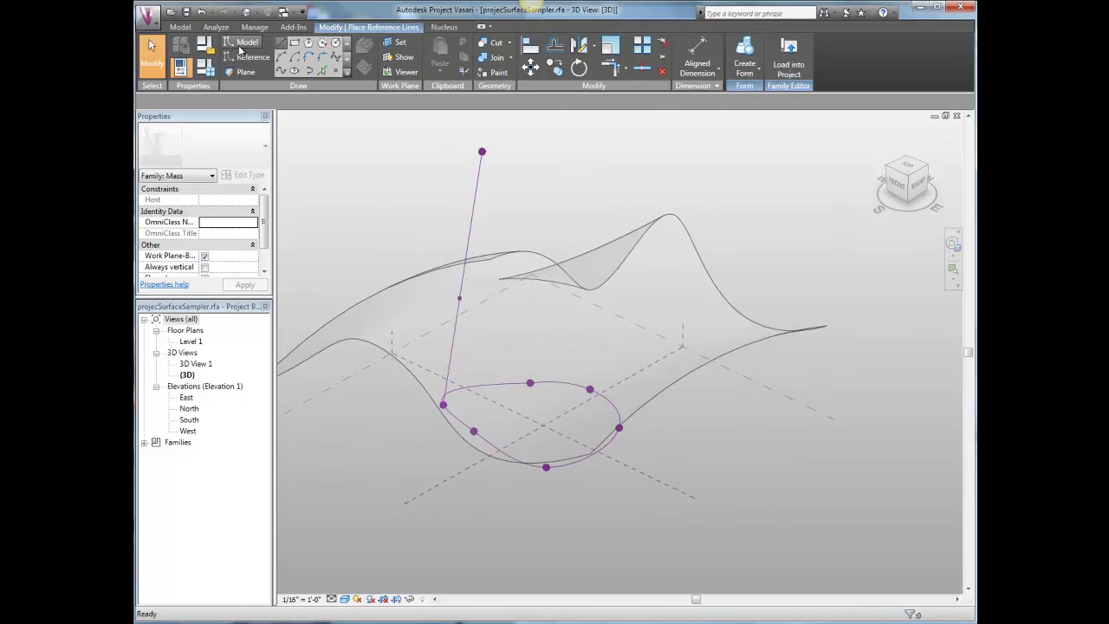
left_click(482, 154)
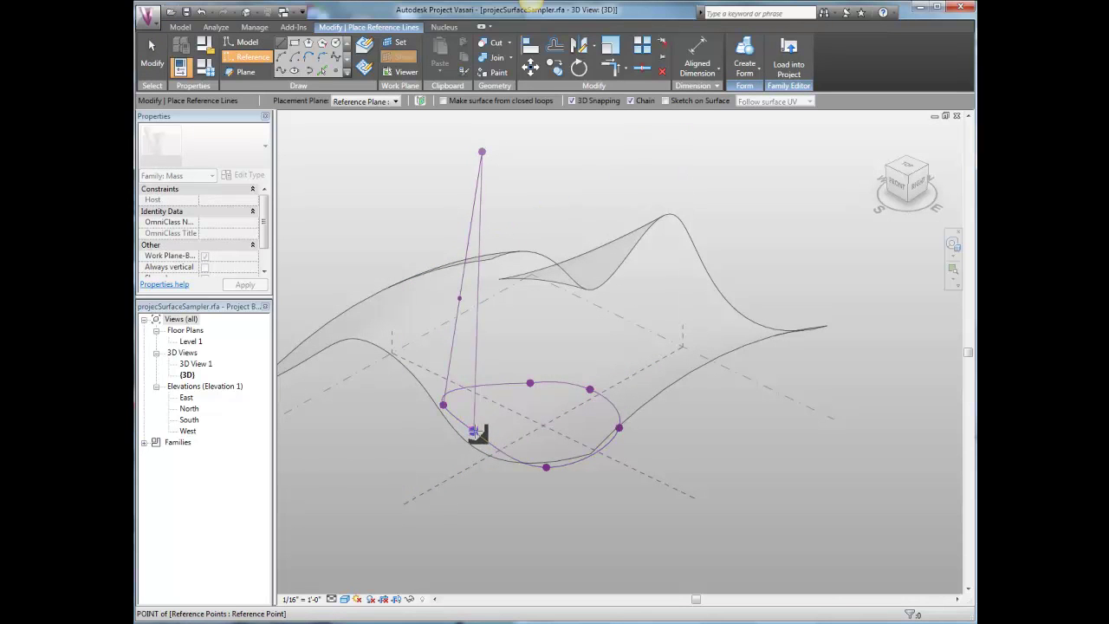
left_click(474, 430)
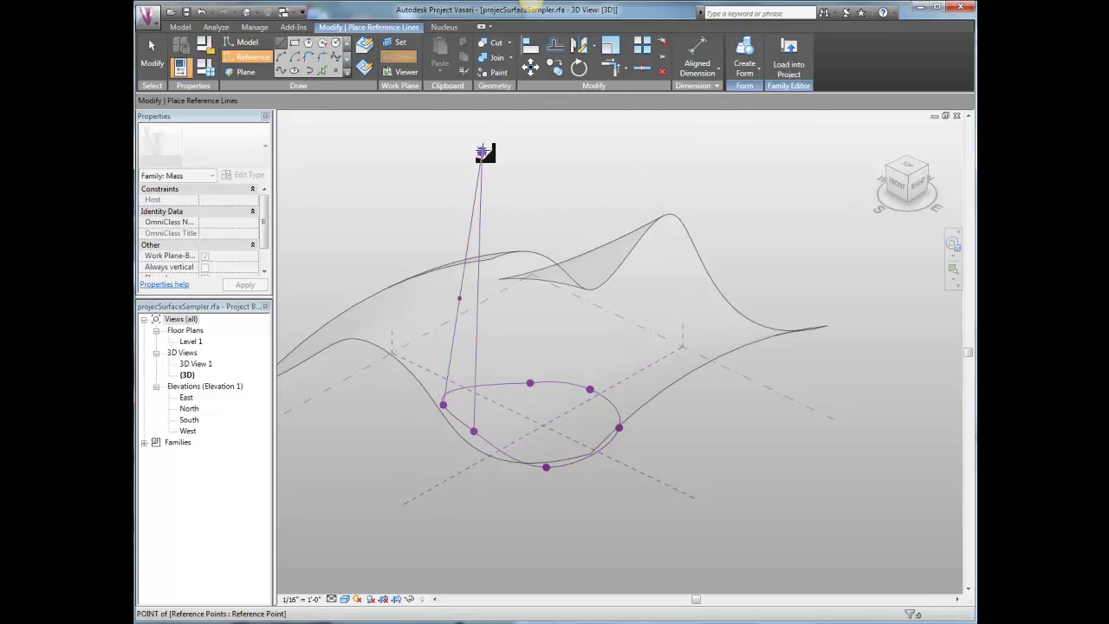
left_click(546, 467)
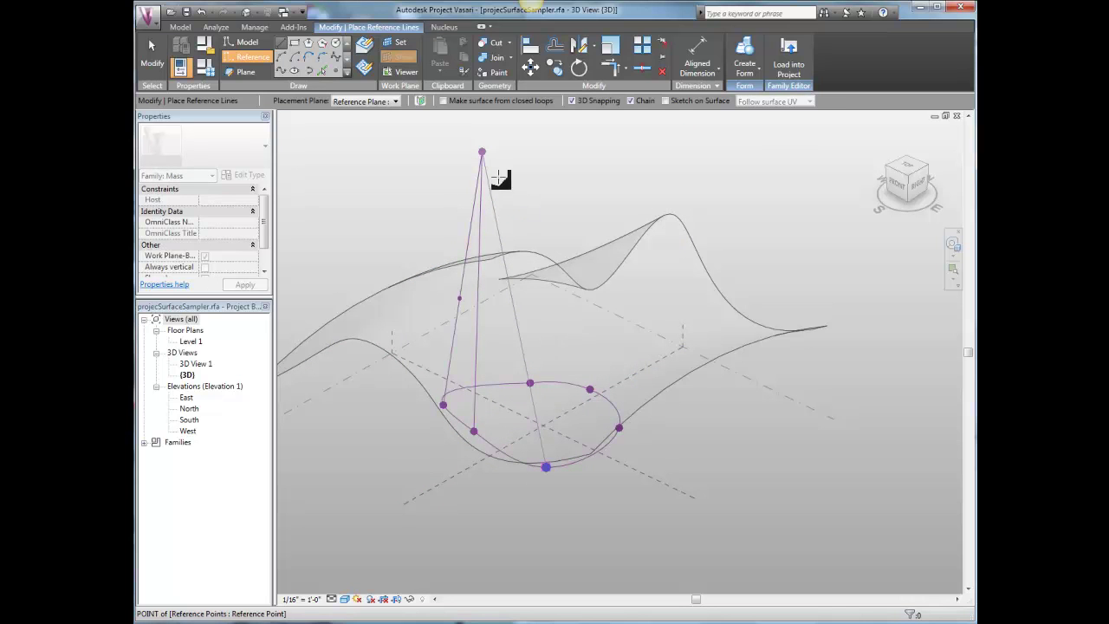
left_click(482, 151)
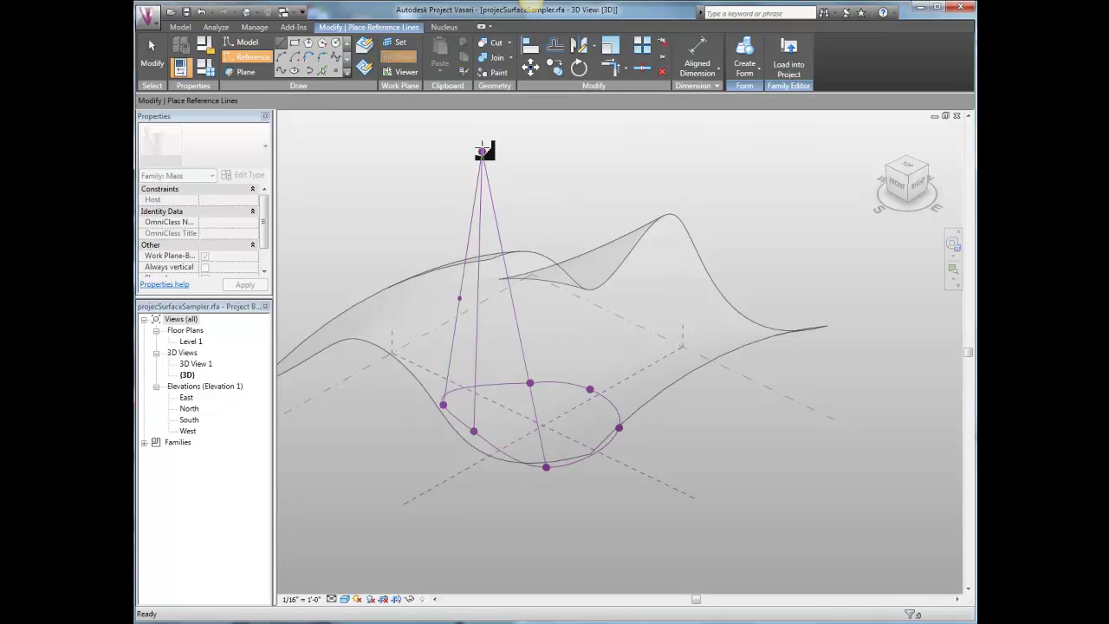
left_click(590, 392)
left_click(483, 153)
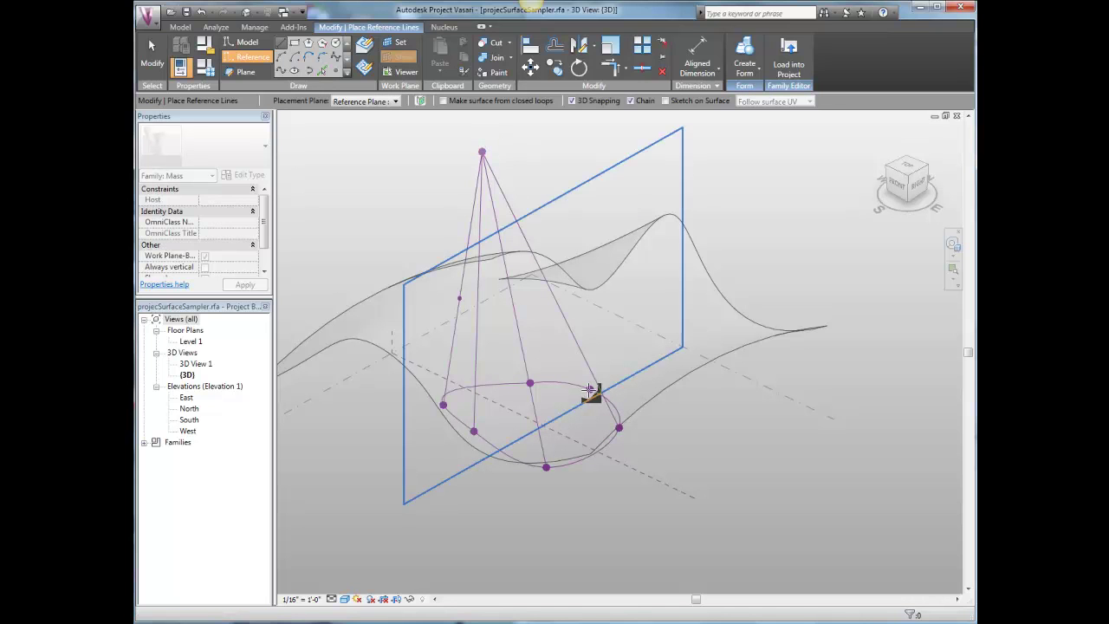
left_click(482, 153)
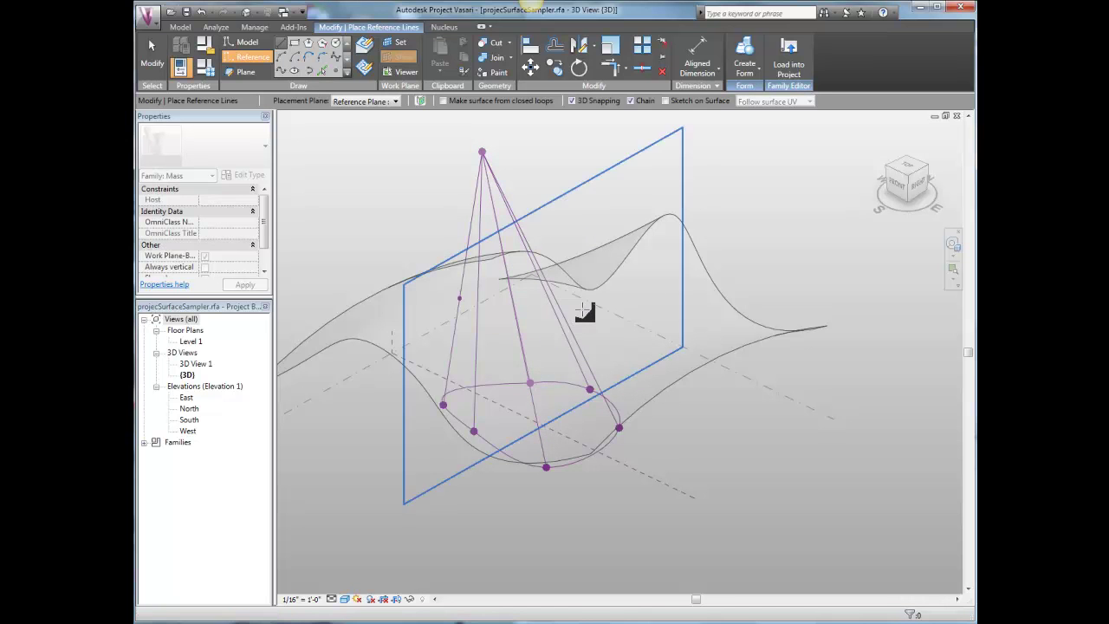
key("Escape")
key("Escape")
middle_click_drag(597, 359, 578, 260, "shift")
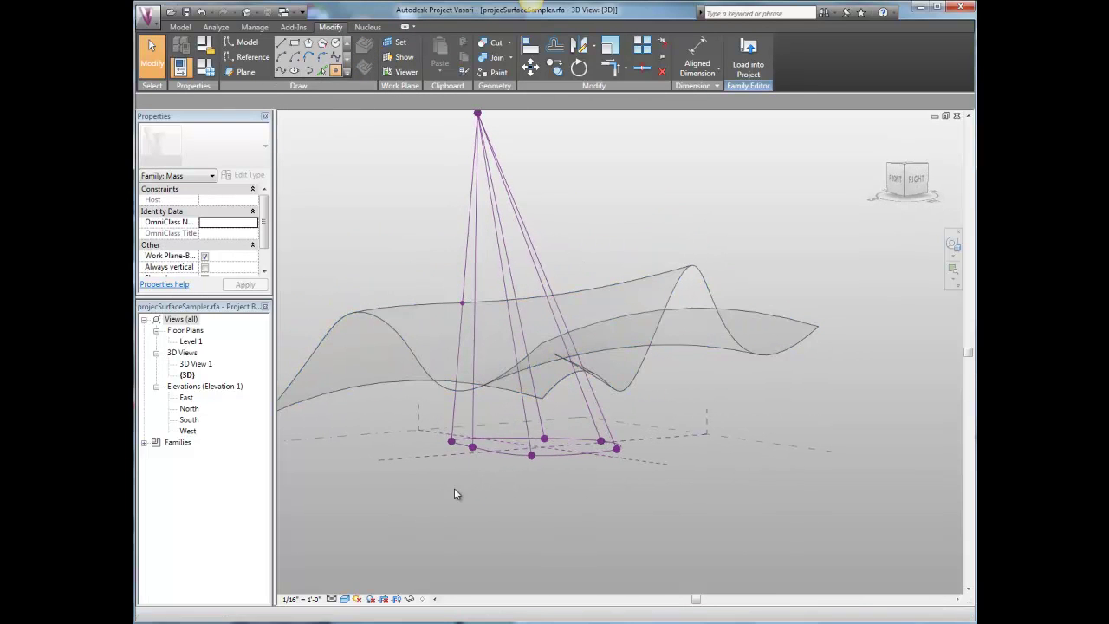
Draw a model line from the apex to another spline point
key("l")
key("i")
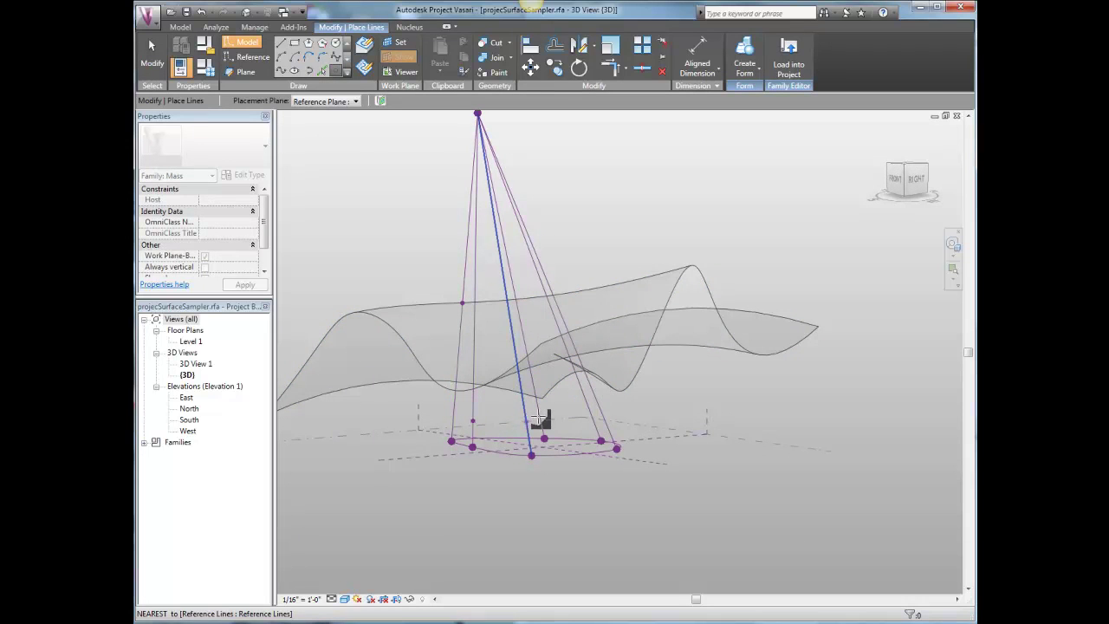
left_click(539, 416)
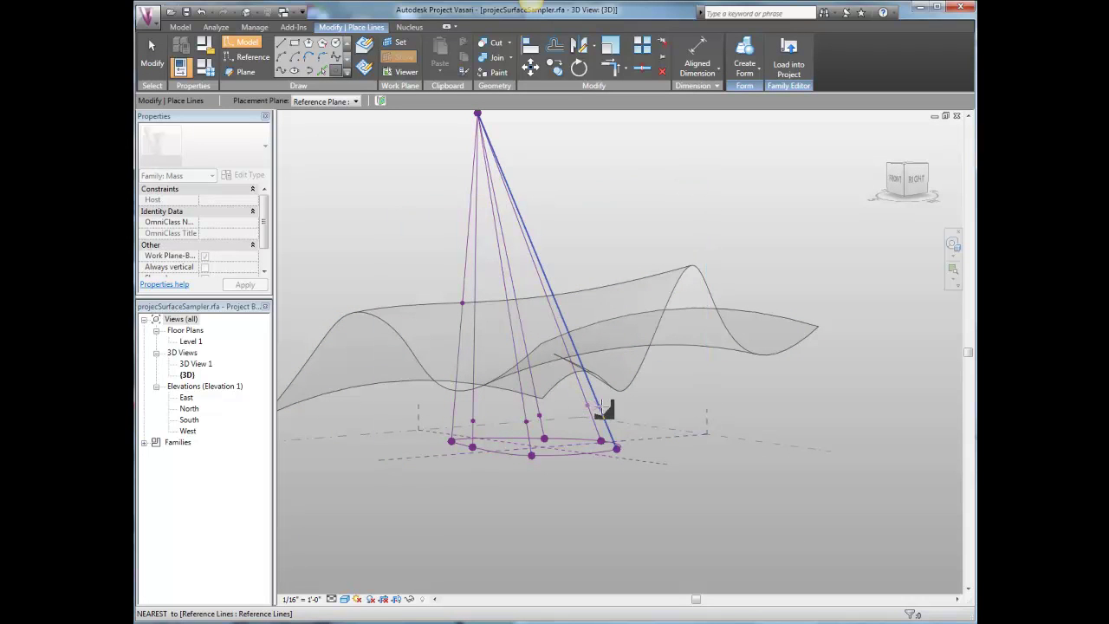
Finish the last cone line and host the first two line points on the freeform surface by intersection
left_click(604, 412)
key("Escape")
key("Escape")
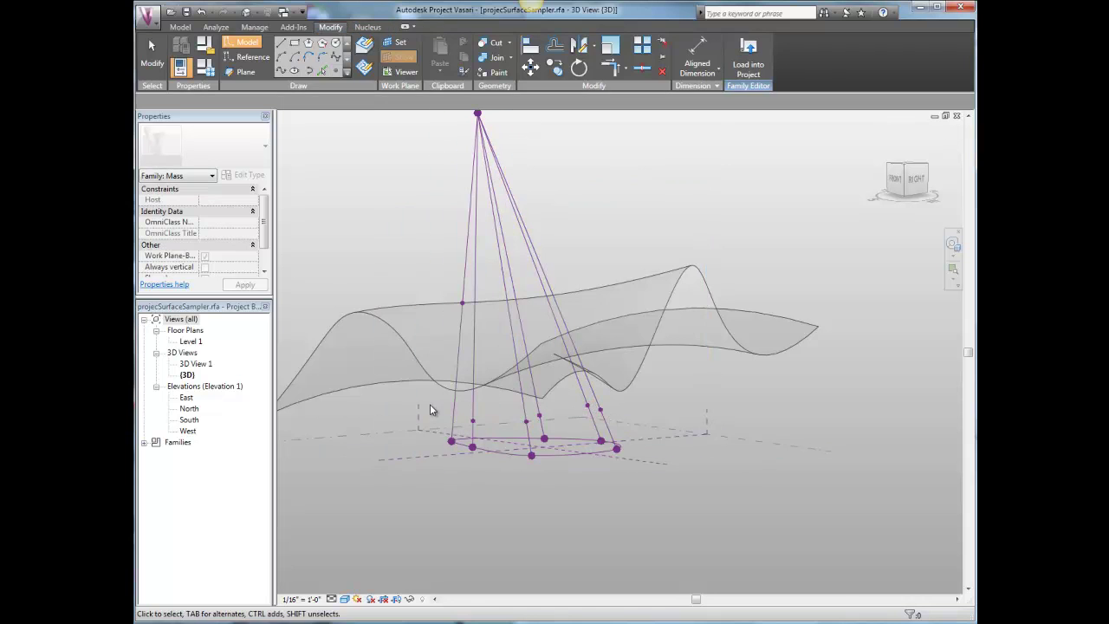
left_click_drag(497, 430, 499, 431)
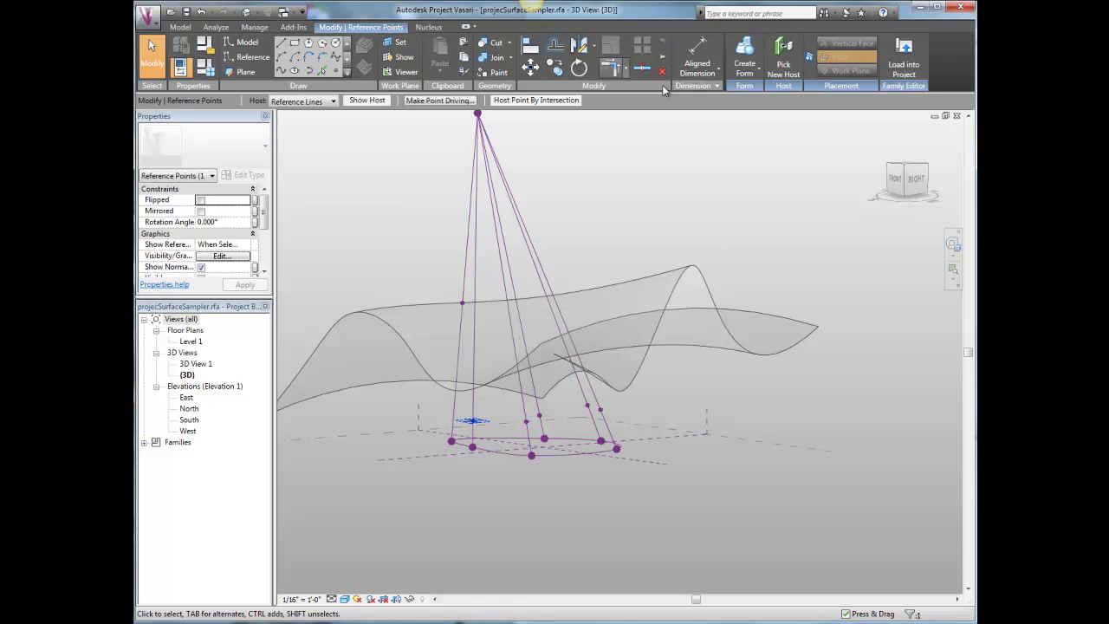
left_click(564, 102)
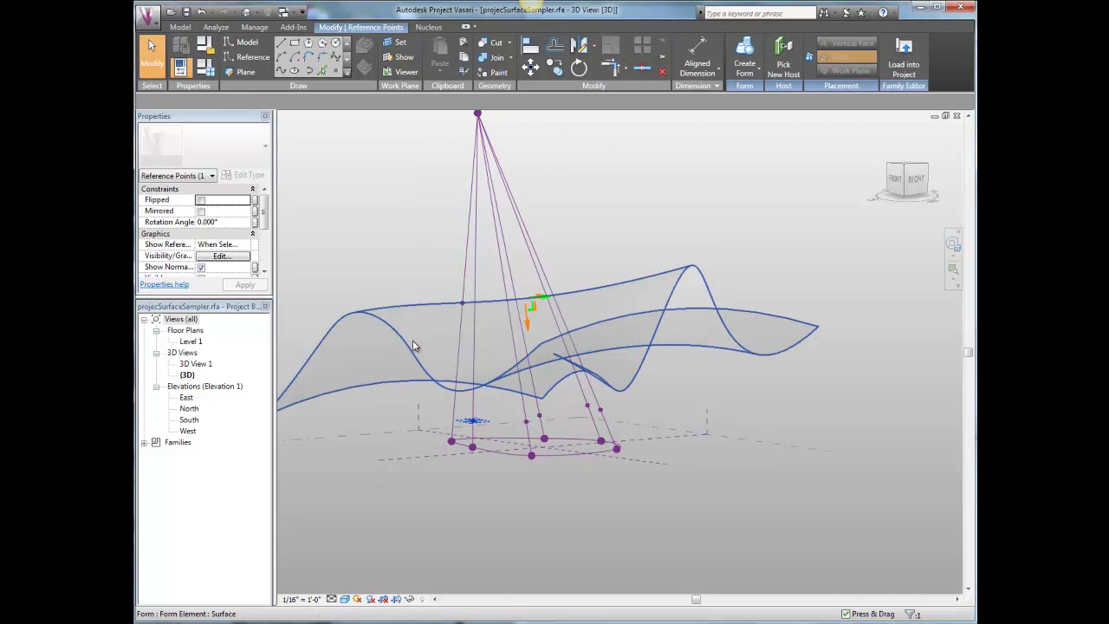
left_click(414, 343)
left_click(386, 449)
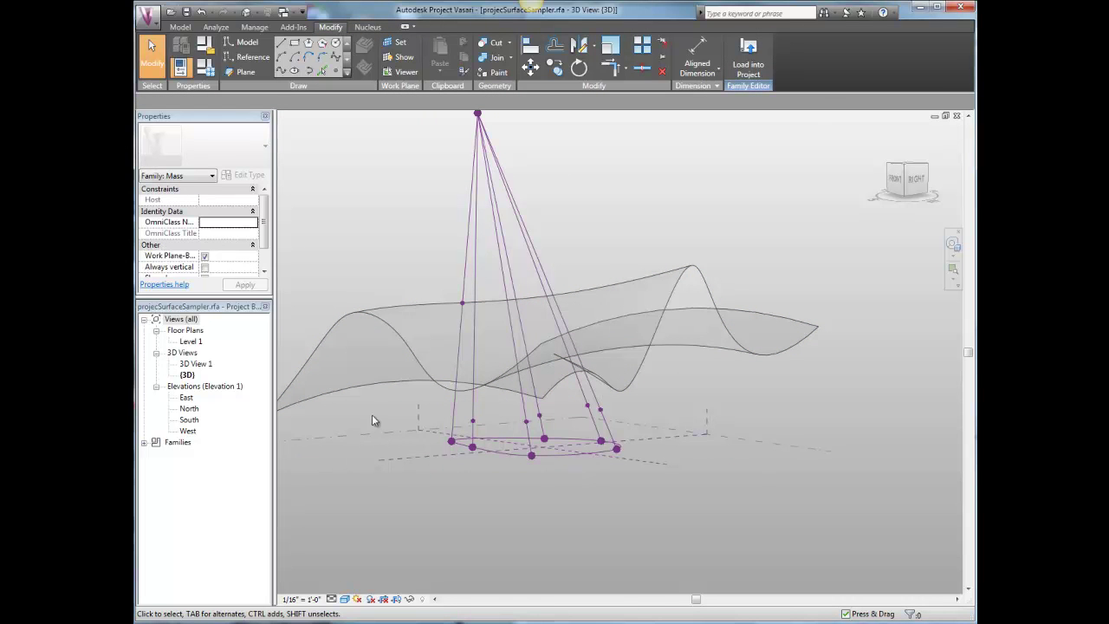
left_click_drag(383, 407, 494, 439)
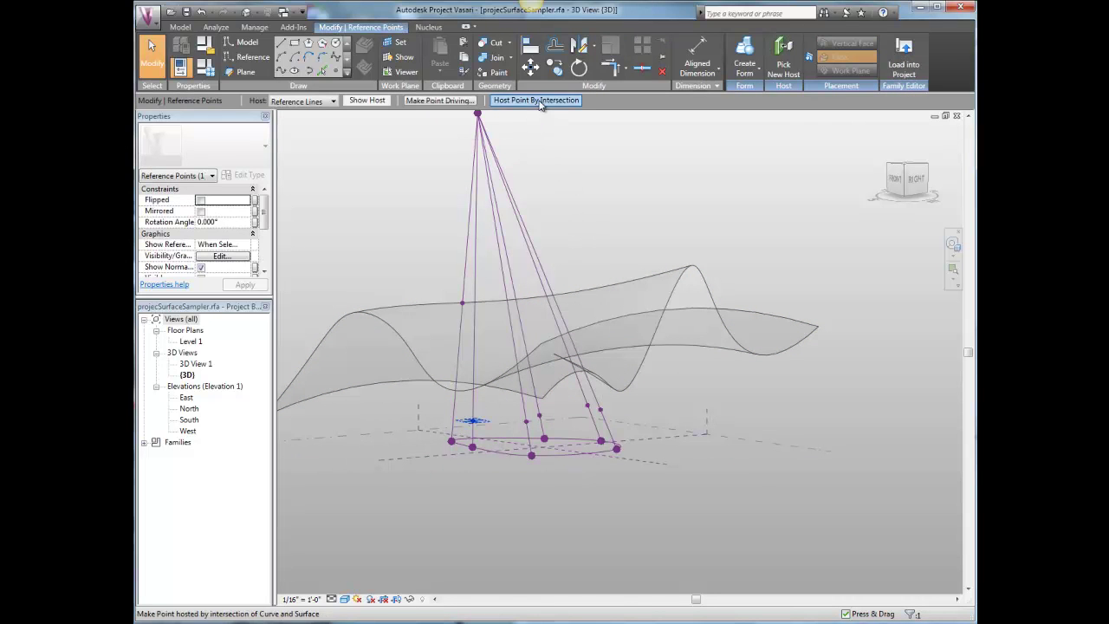
left_click(539, 102)
left_click(421, 310)
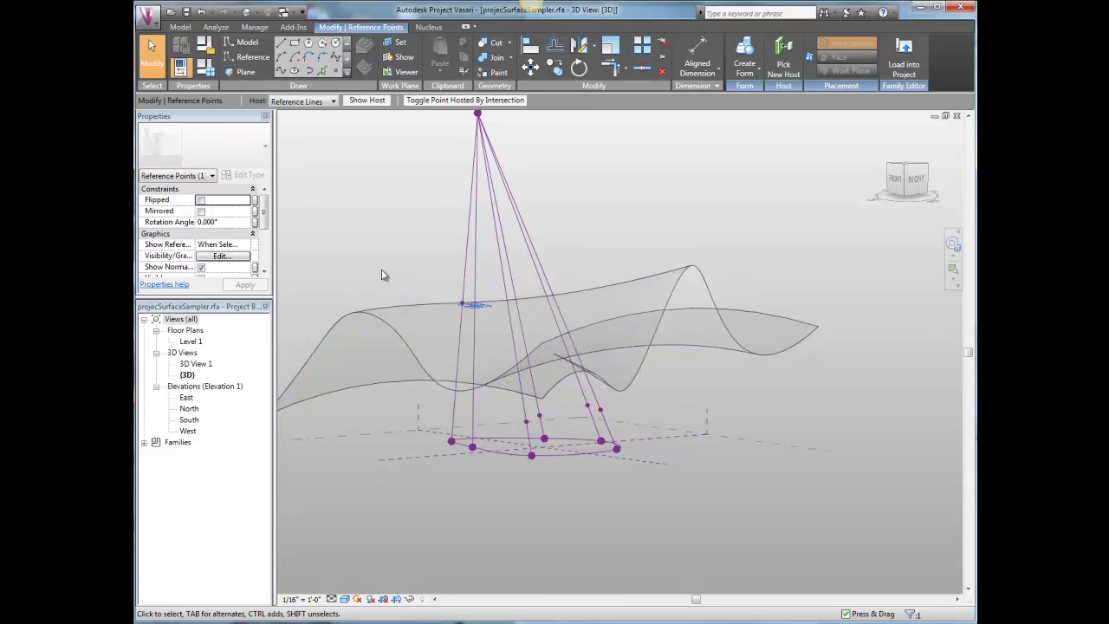
left_click(683, 402)
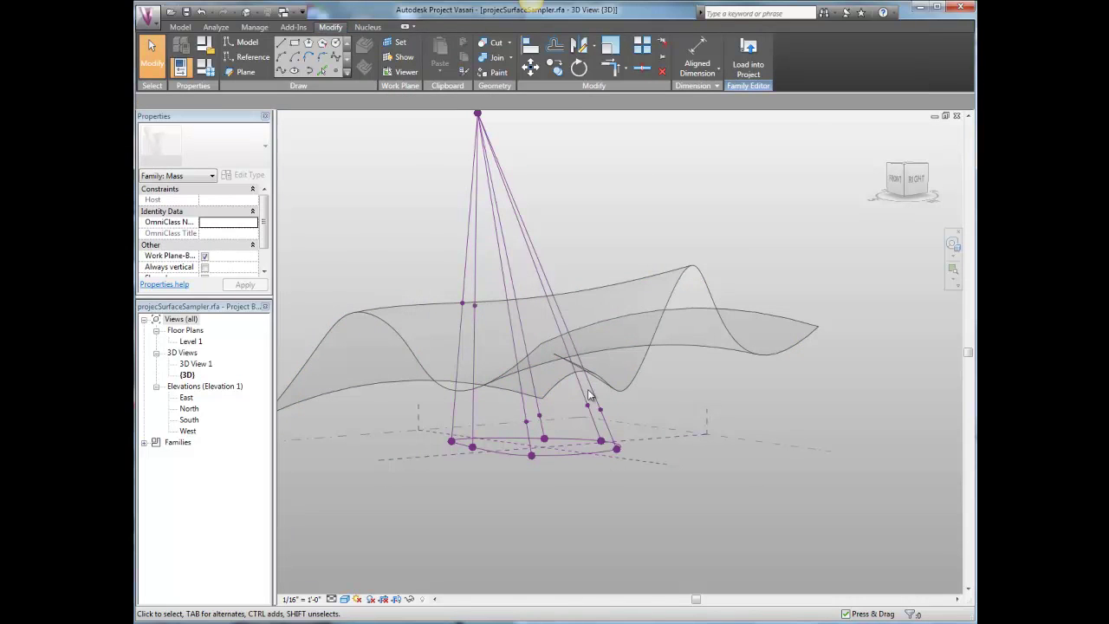
Host the remaining cone-line points on the surface by intersection
left_click(535, 435)
left_click(536, 101)
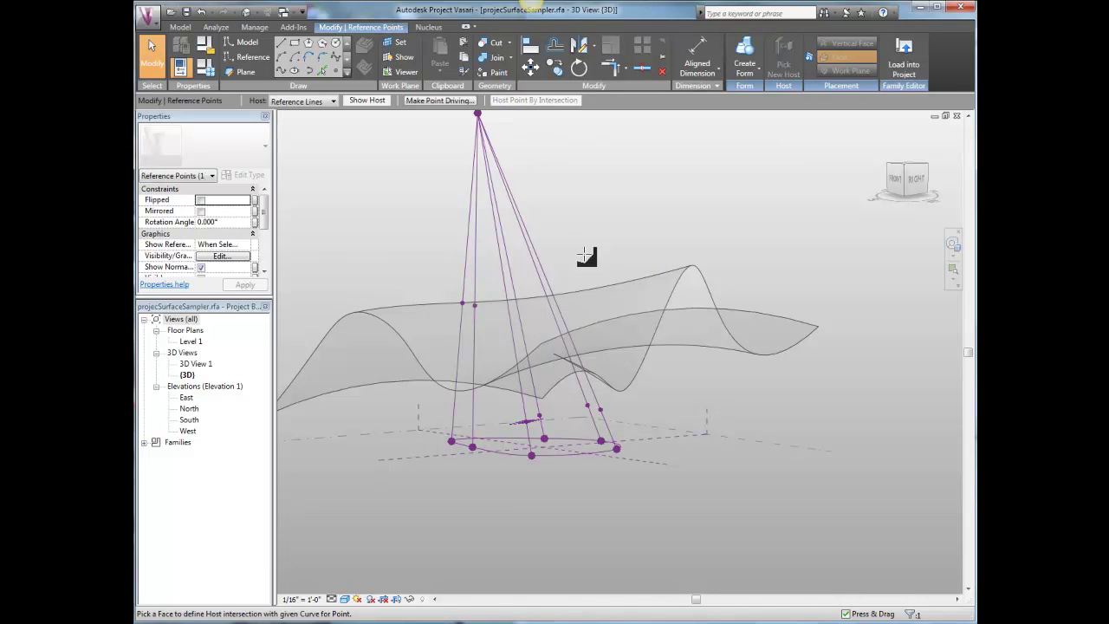
left_click(593, 298)
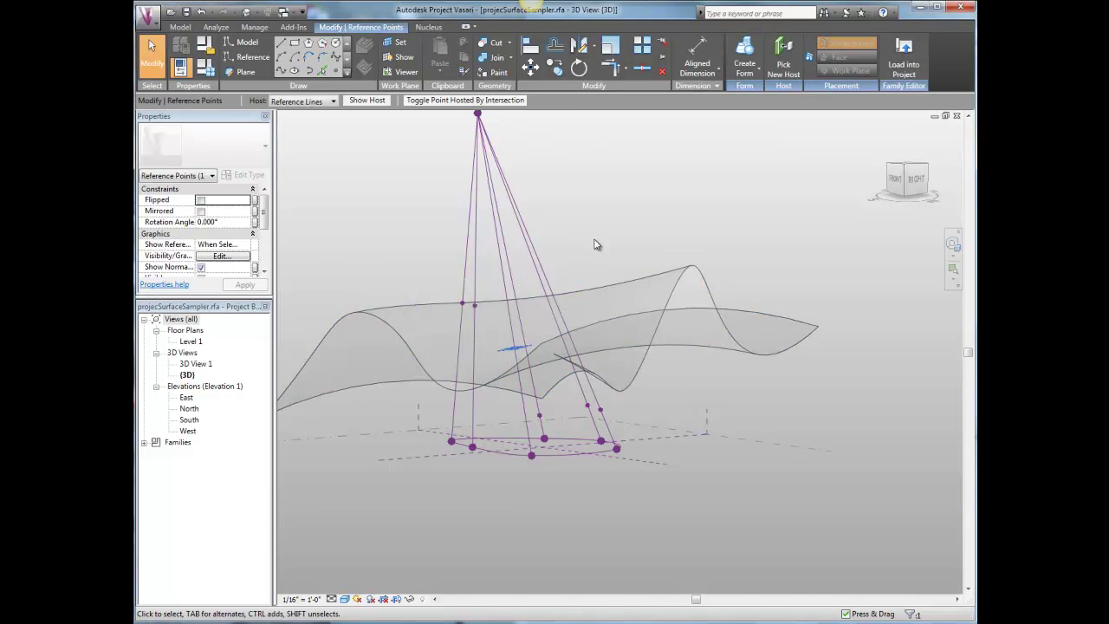
left_click(557, 414)
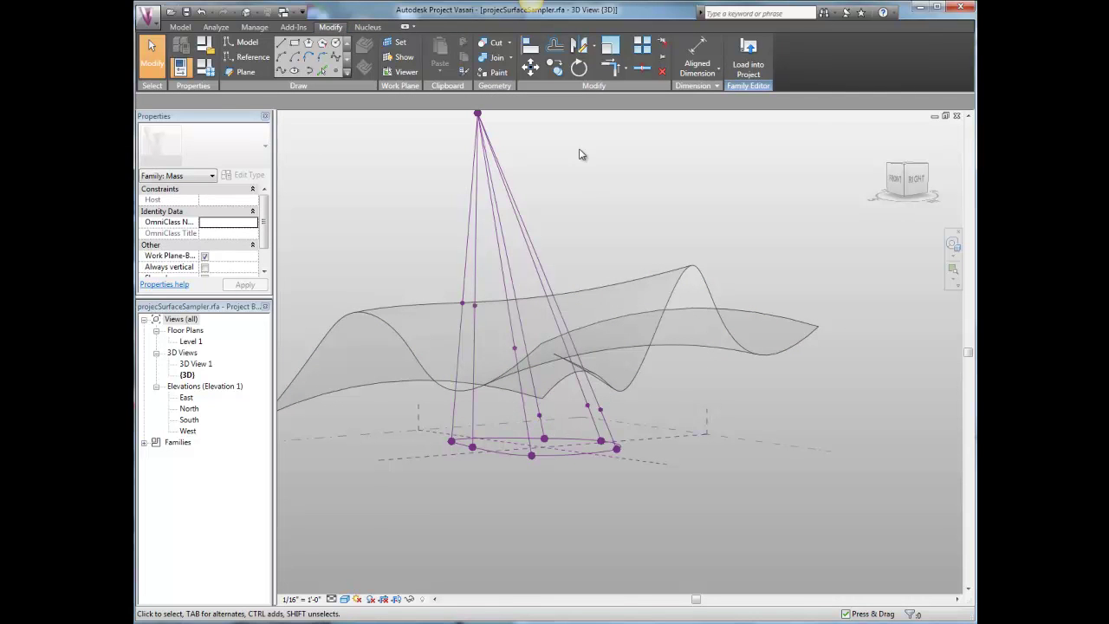
key("ctrl+Left")
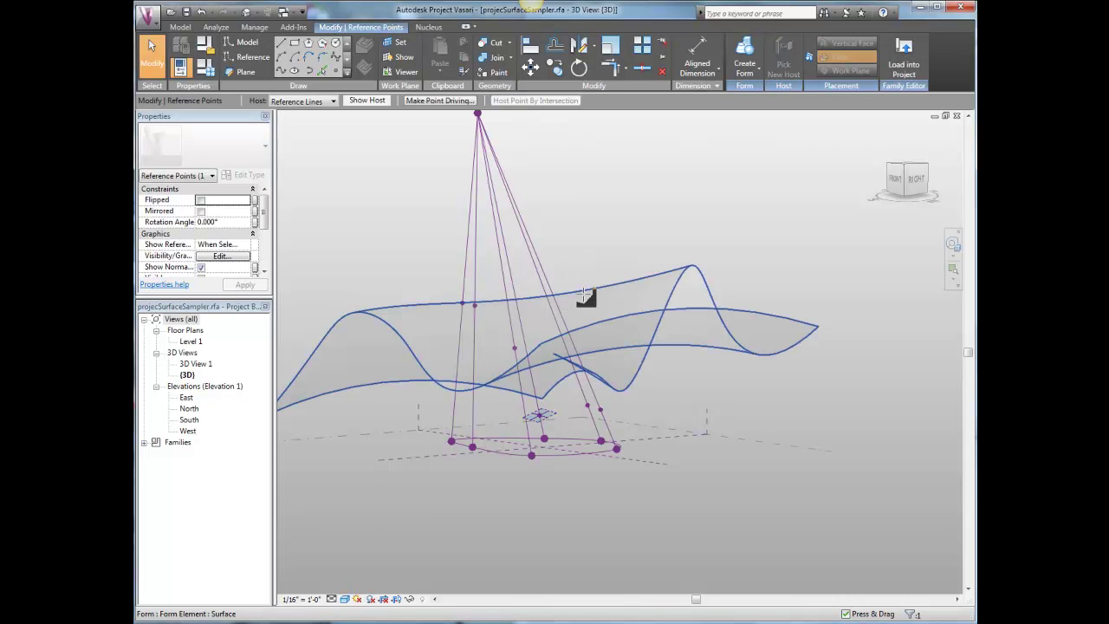
left_click(573, 295)
left_click_drag(571, 393, 582, 408)
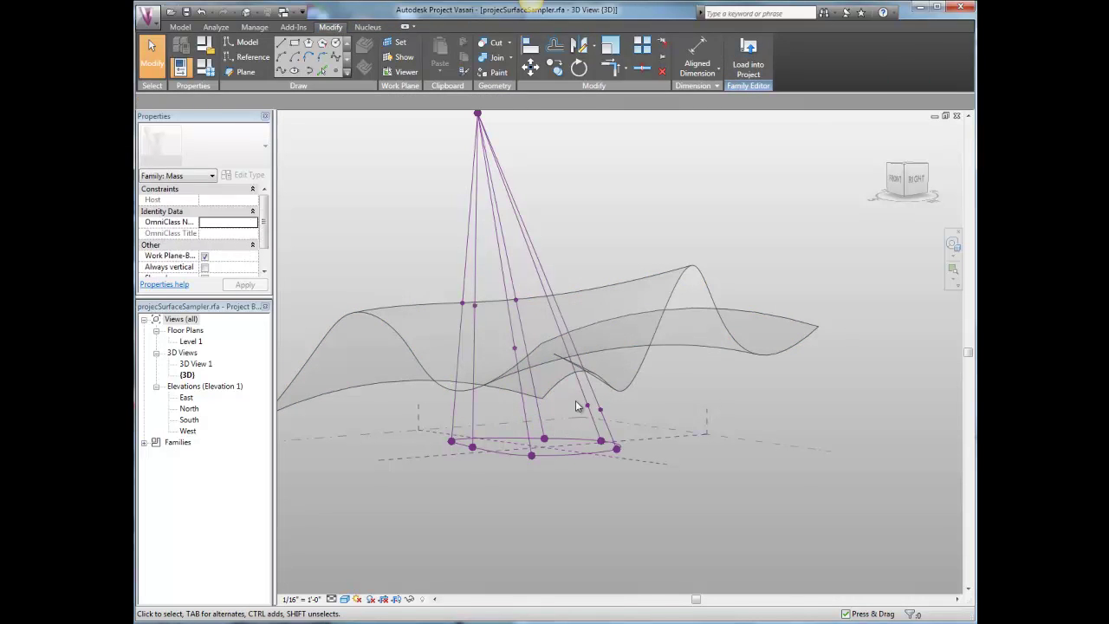
key("ctrl+Left")
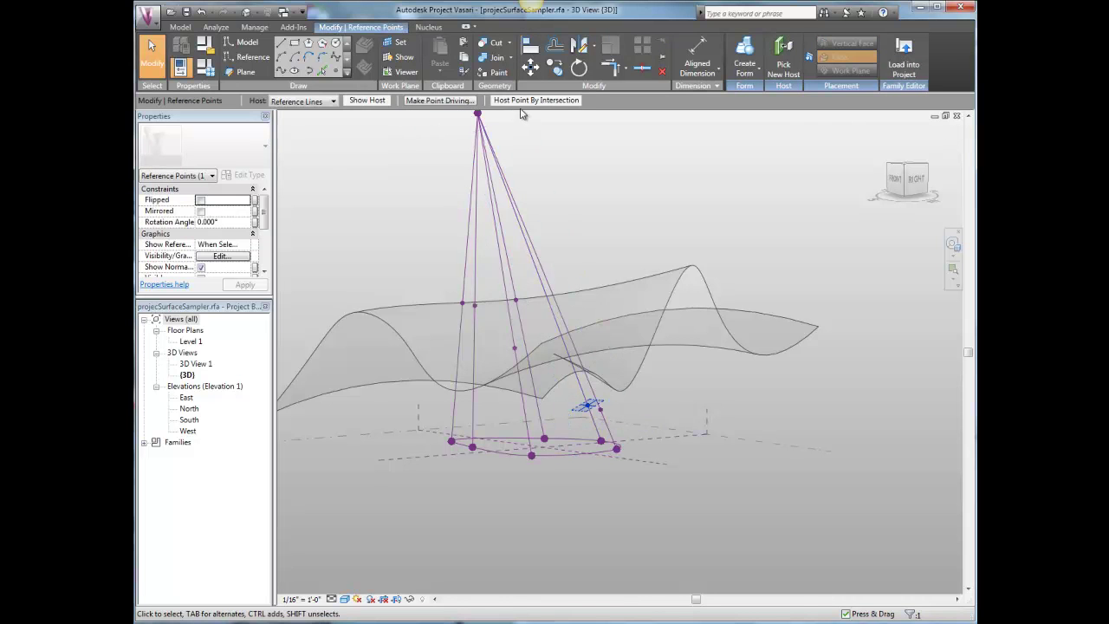
left_click(535, 101)
left_click(528, 294)
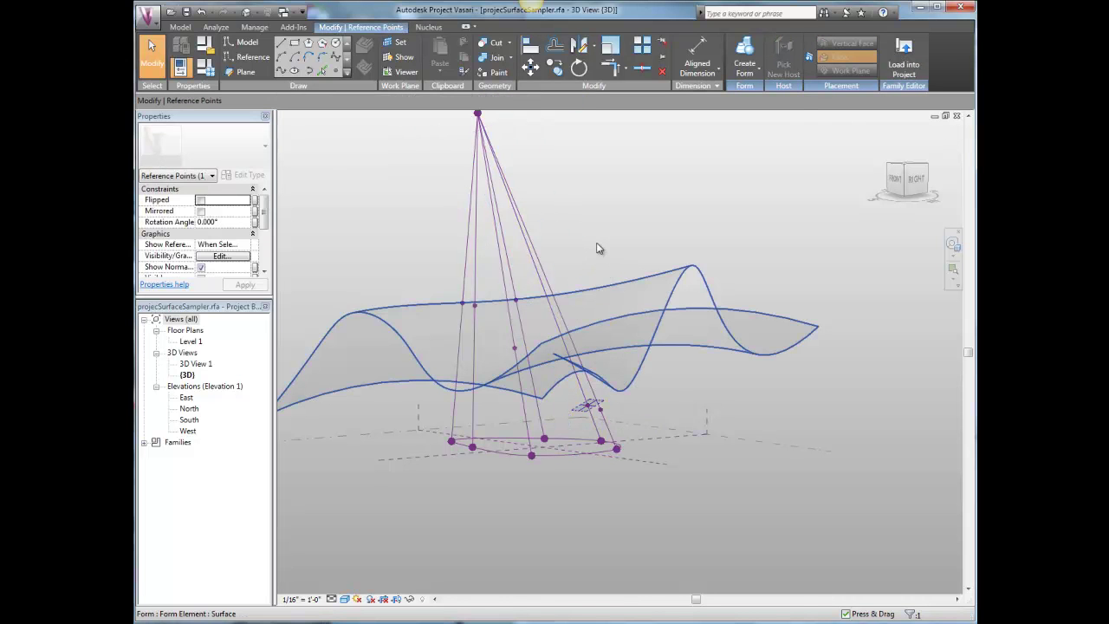
left_click_drag(560, 403, 617, 425)
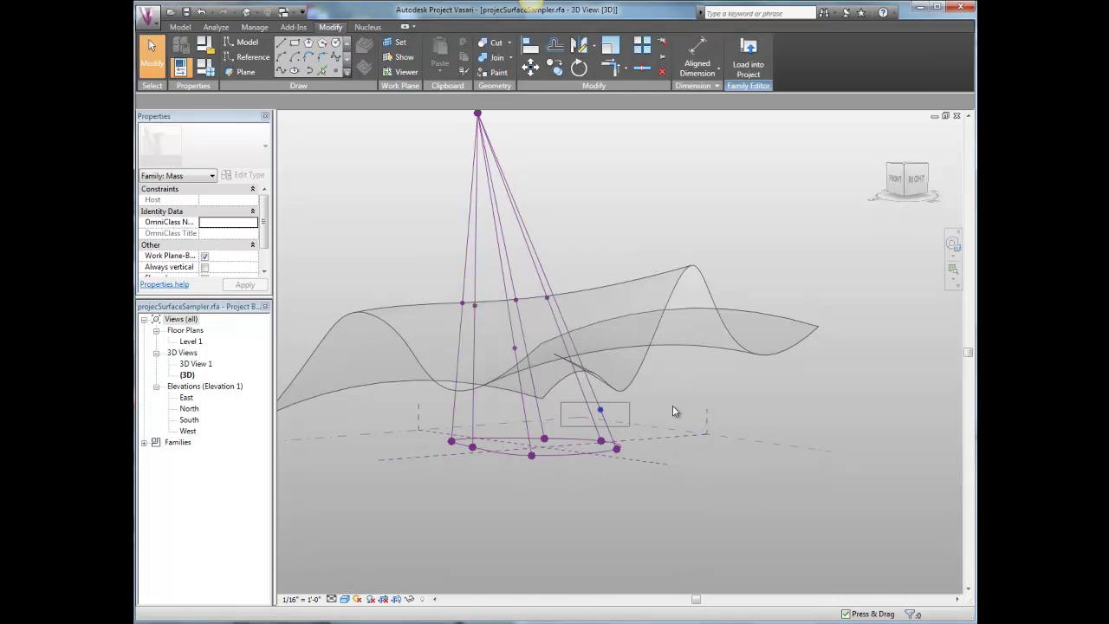
key("ctrl+Left")
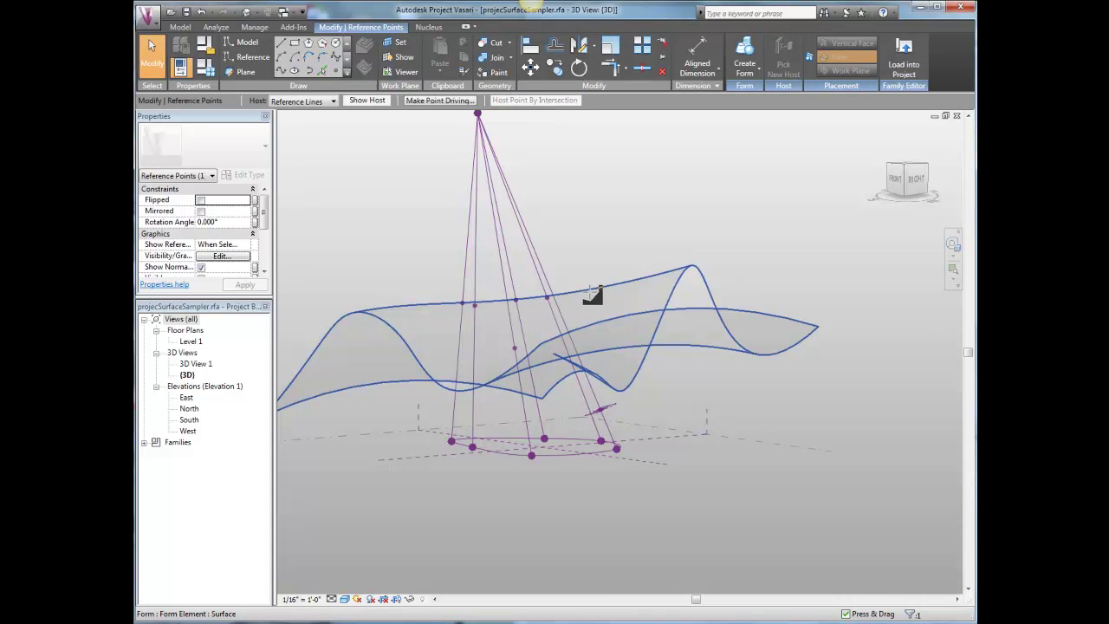
left_click(384, 219)
middle_click_drag(384, 219, 465, 345, "shift")
Draw a Spline Through Points across the hosted points, closing it on the starting point
middle_click_drag(358, 173, 333, 166, "shift")
left_click(280, 74)
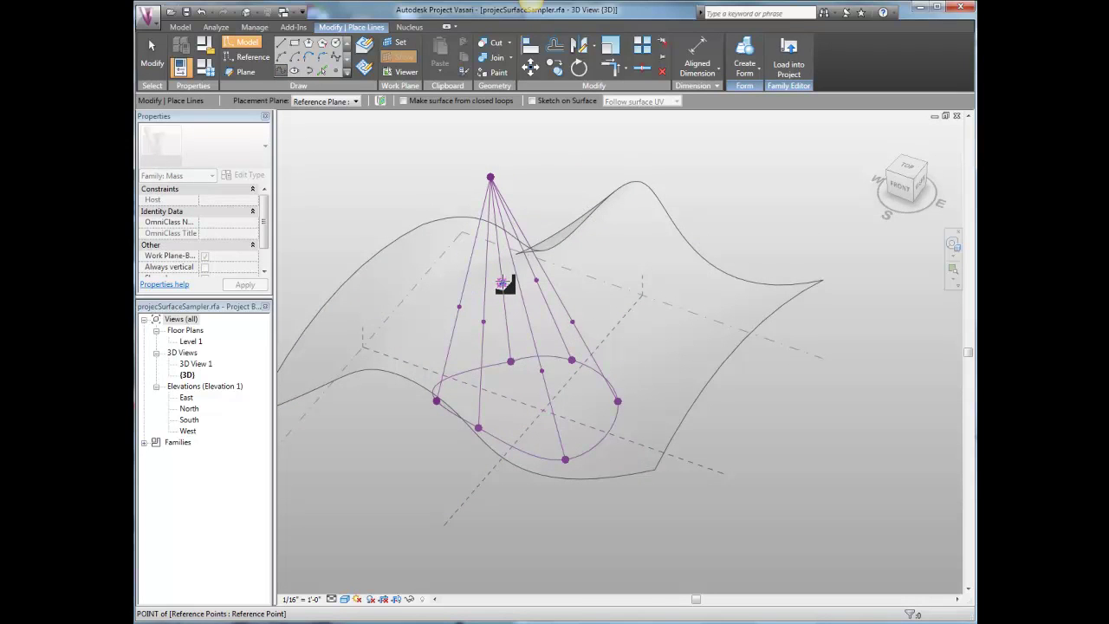
left_click(482, 323)
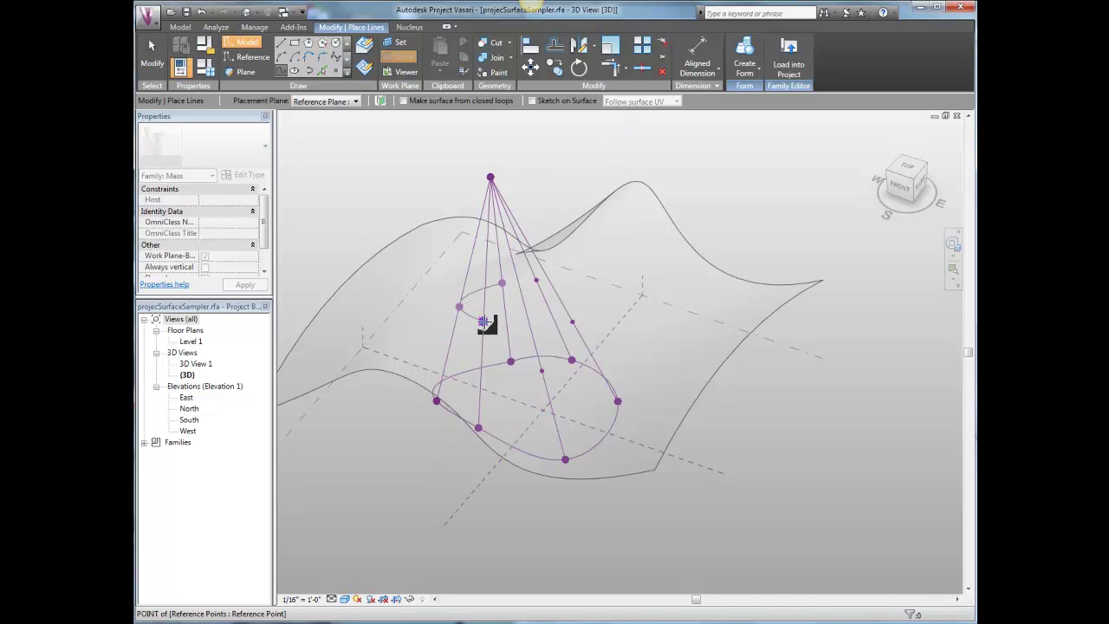
left_click(564, 360)
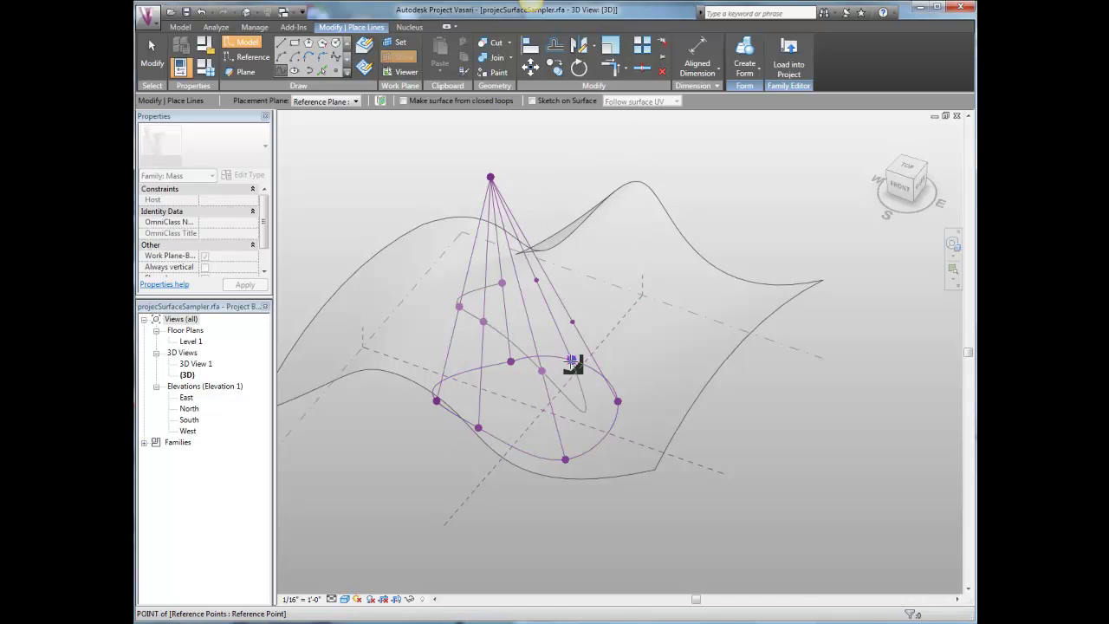
left_click(562, 305)
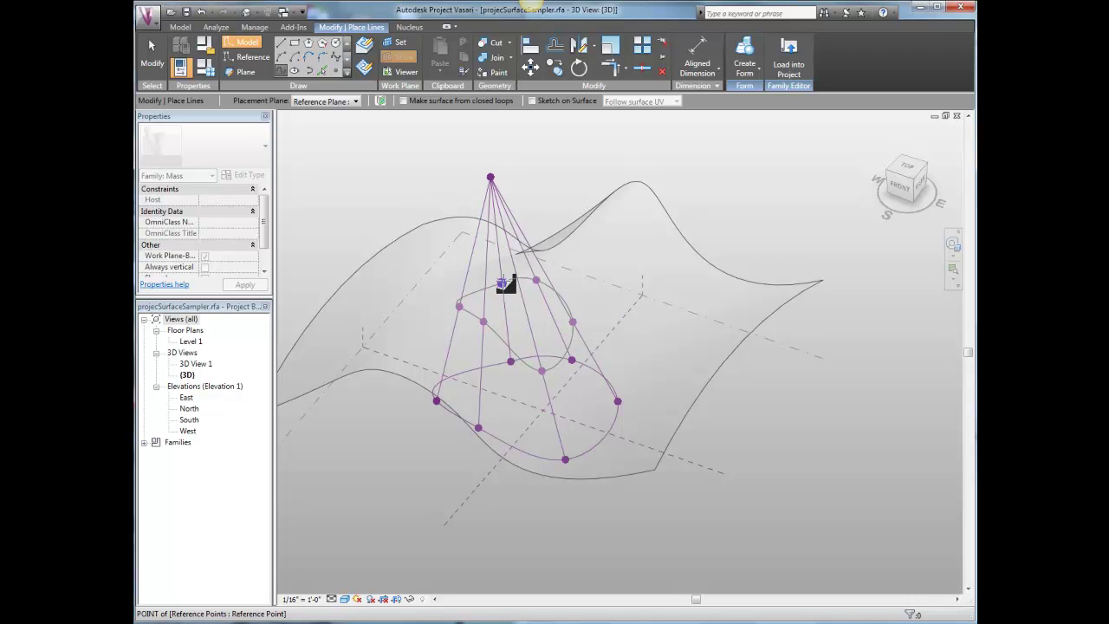
left_click(502, 283)
left_click(598, 359)
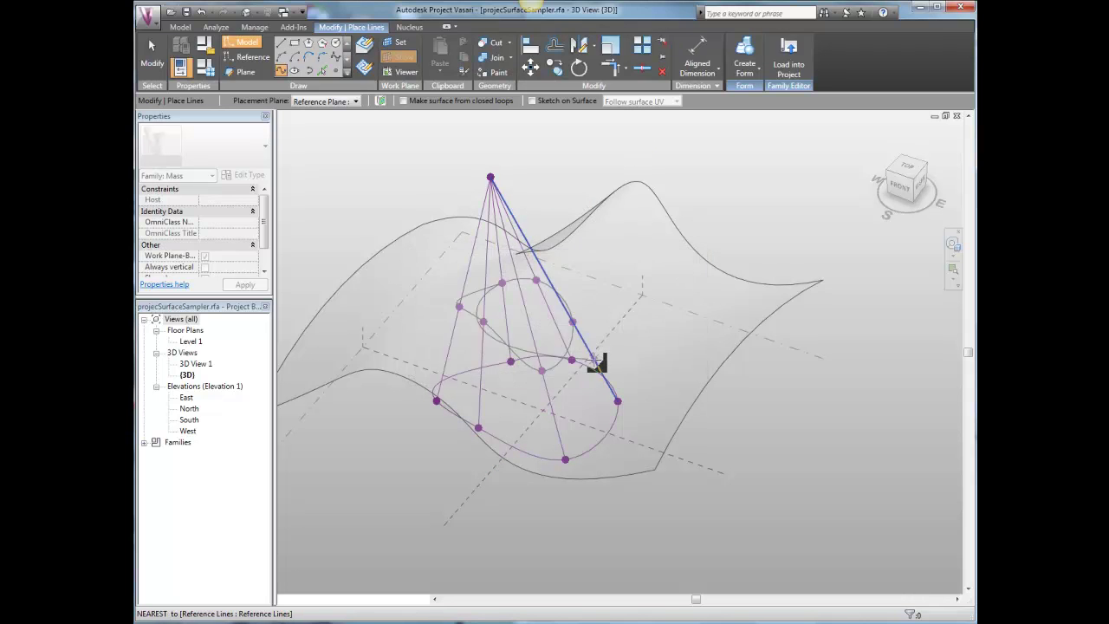
key("Escape")
key("Escape")
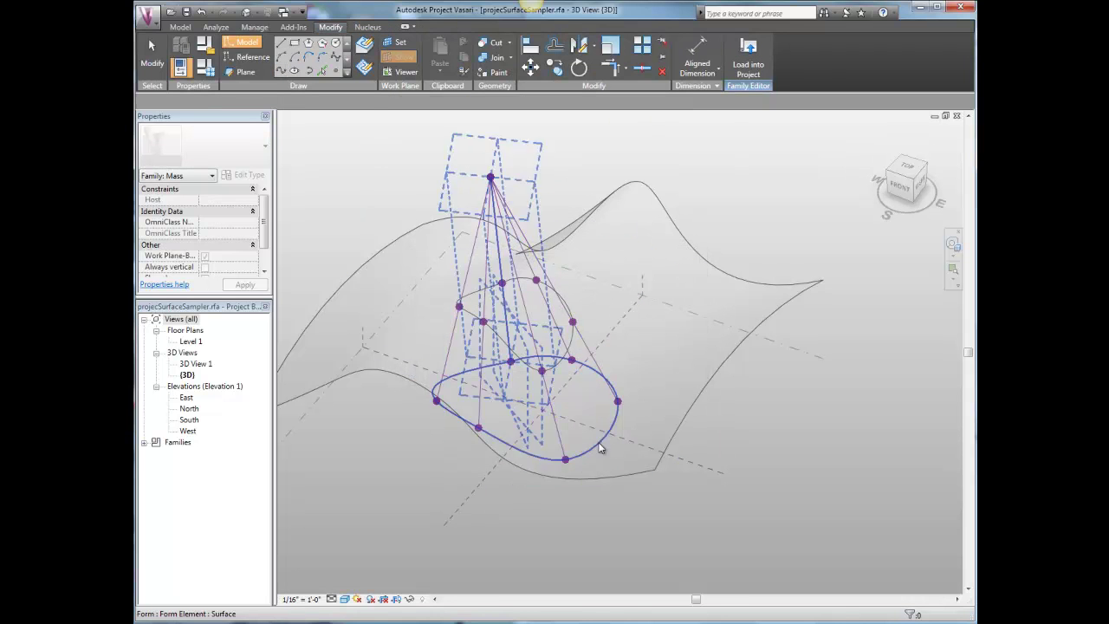
middle_click_drag(421, 454, 352, 478, "shift")
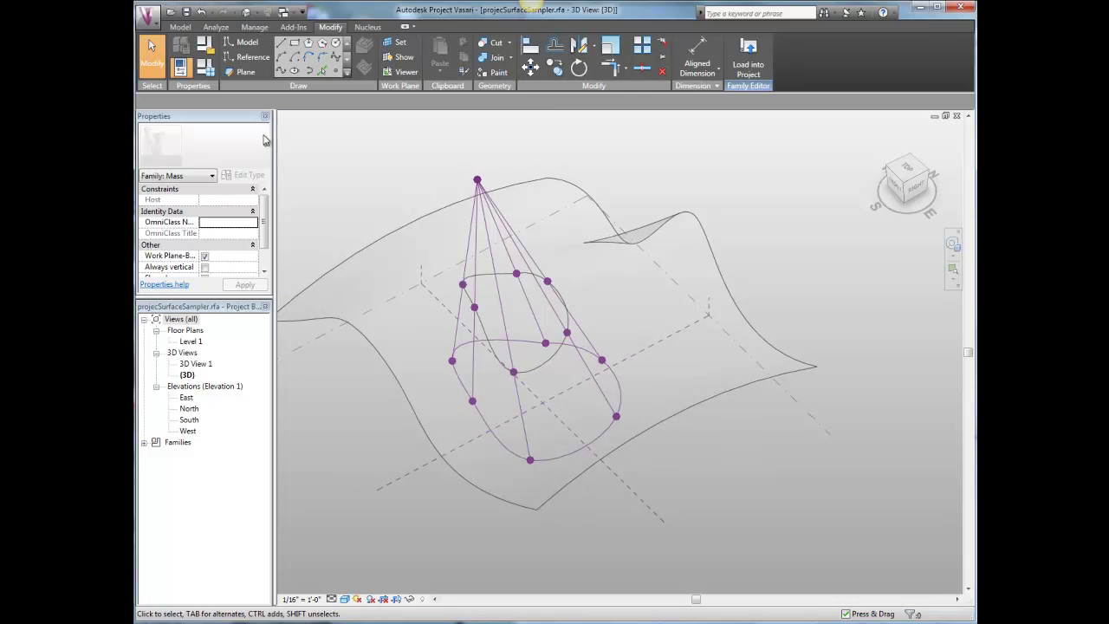
Drag the apex focal point onto the surface ridge and start Pick New Host for it
left_click(477, 180)
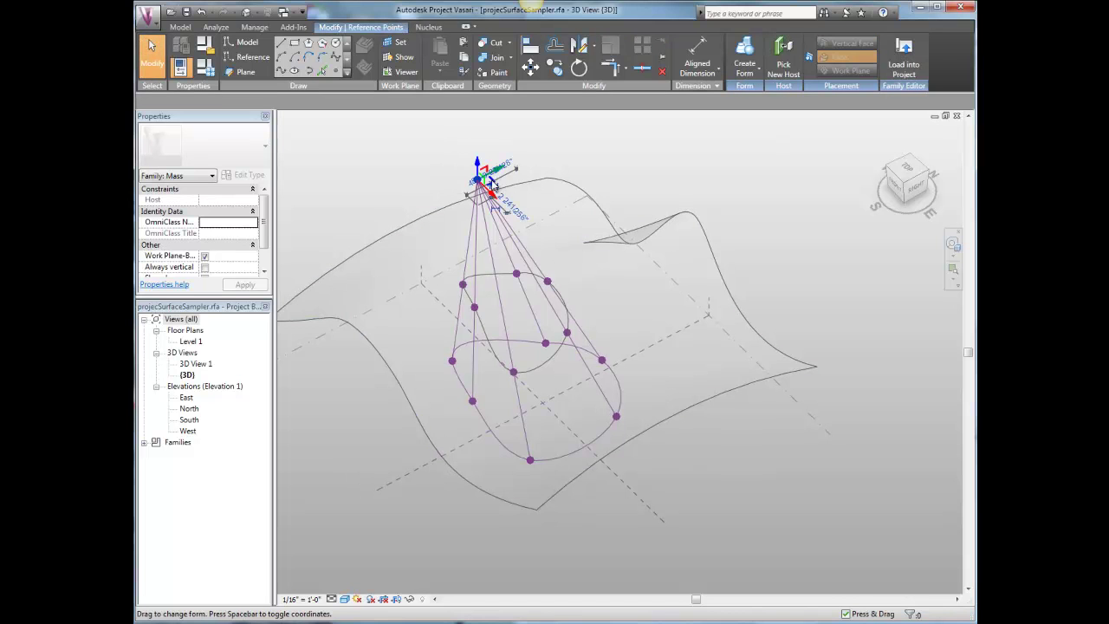
left_click_drag(637, 223, 623, 224)
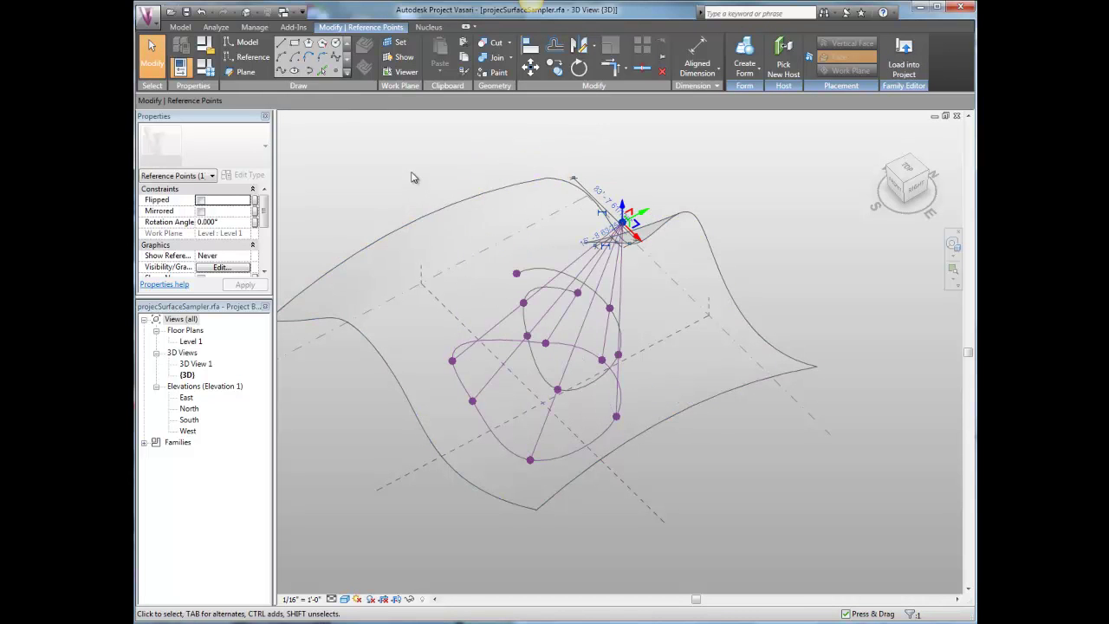
left_click_drag(431, 163, 538, 289)
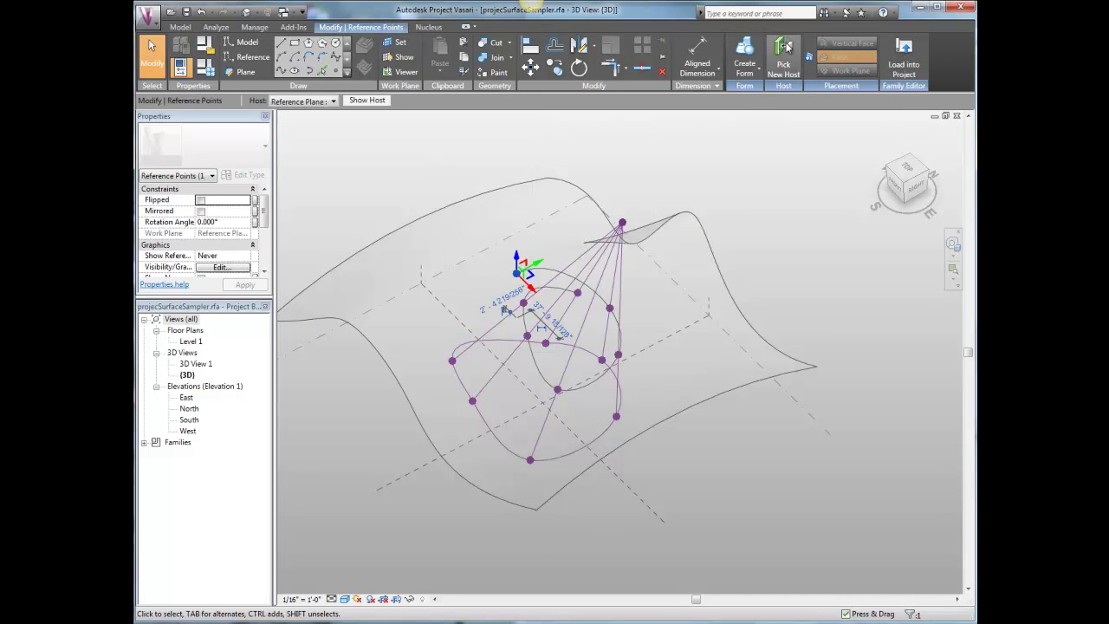
left_click(785, 52)
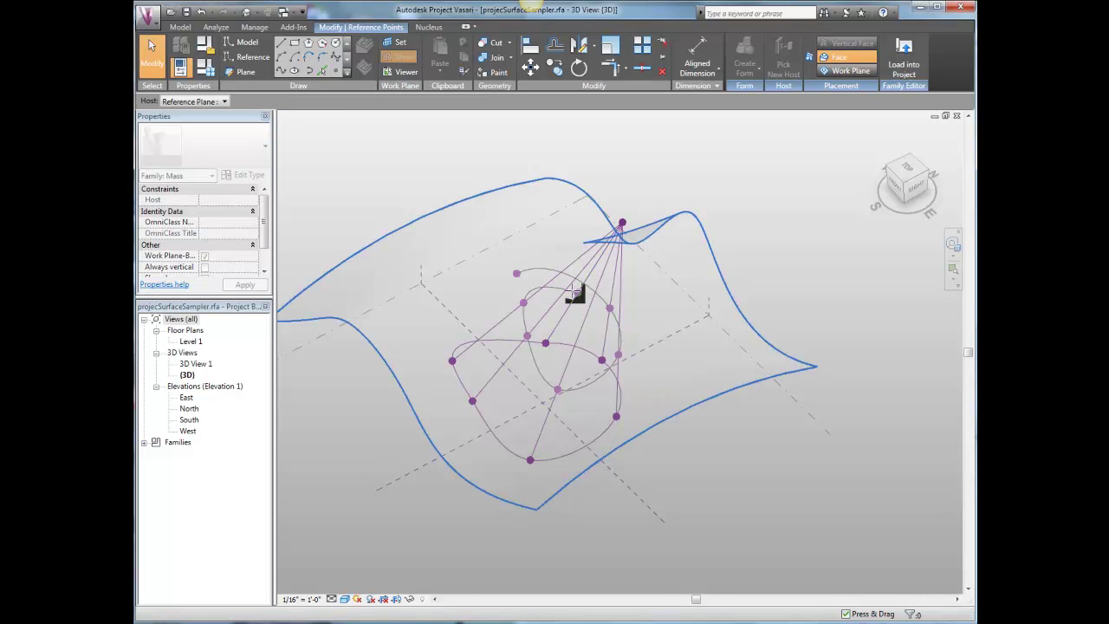
Pick the freeform surface as the focal point's new host
left_click(610, 305)
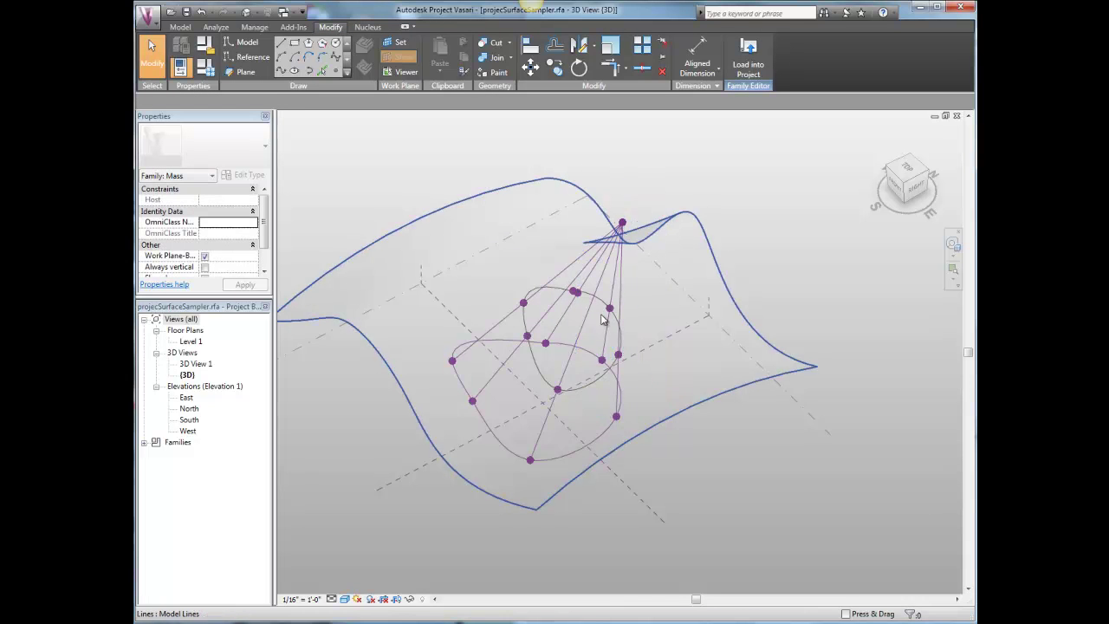
scroll(572, 303, "up", 5)
scroll(562, 291, "up", 4)
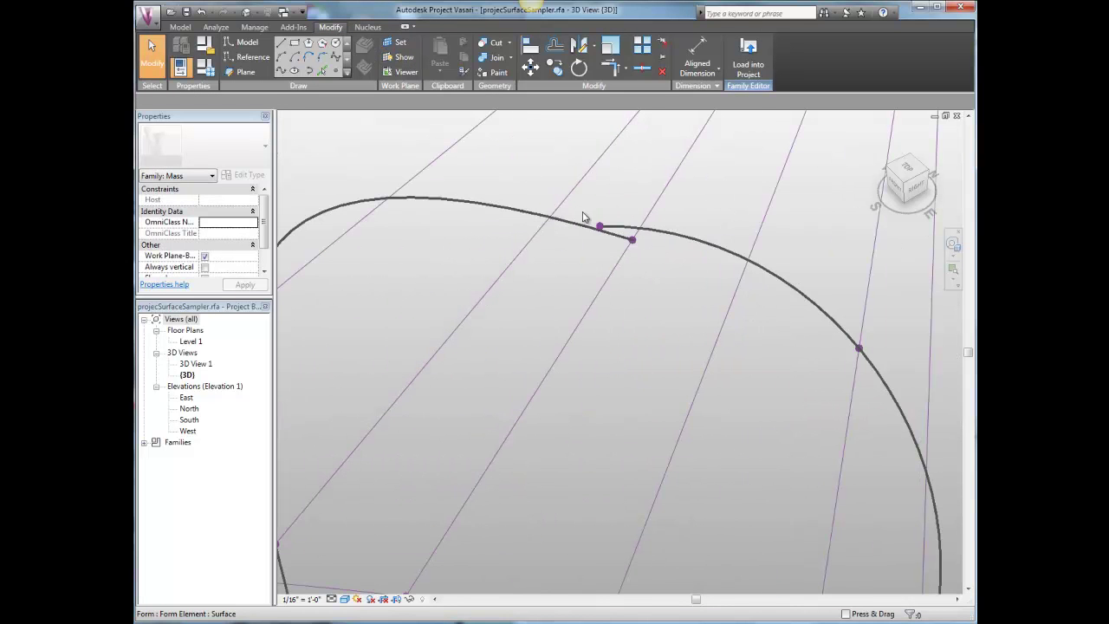
left_click(614, 246)
left_click(587, 295)
key("ctrl+z")
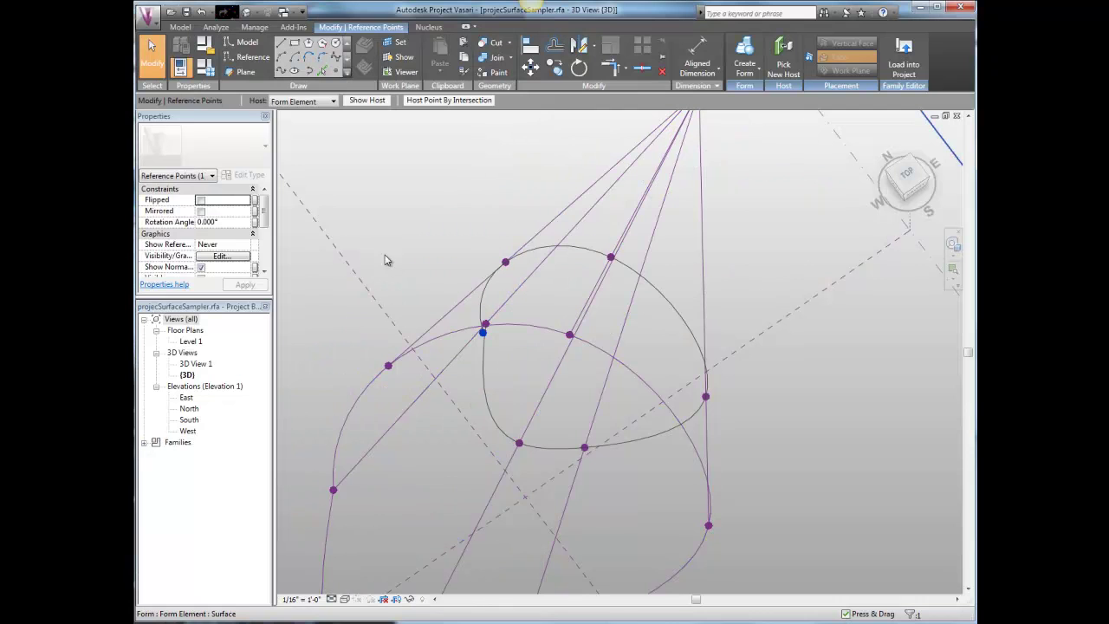
left_click(387, 260)
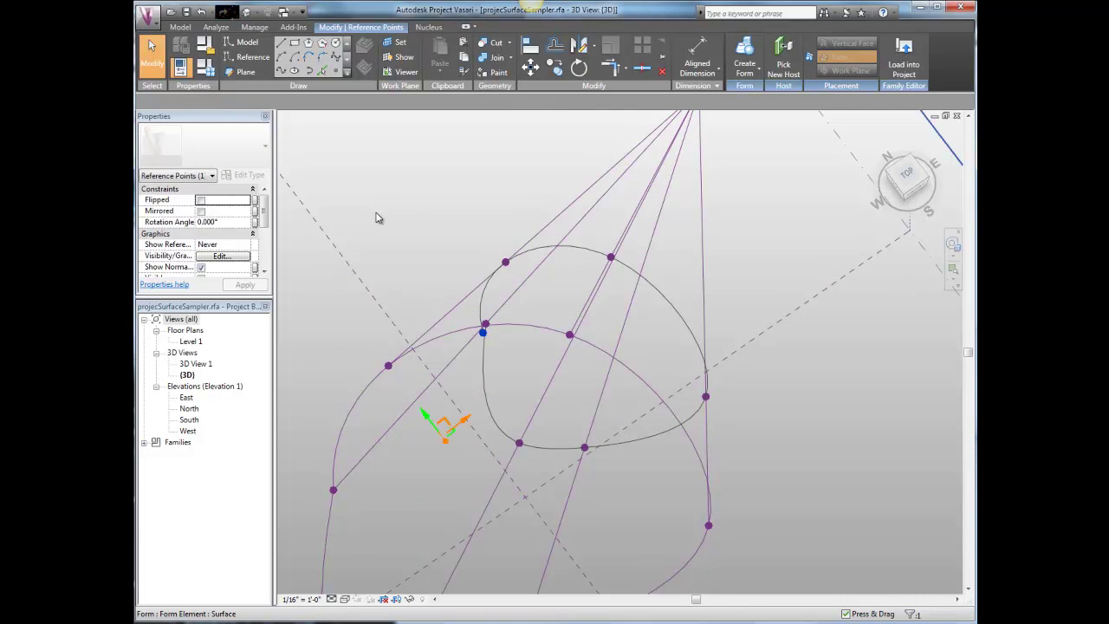
scroll(484, 344, "up", 5)
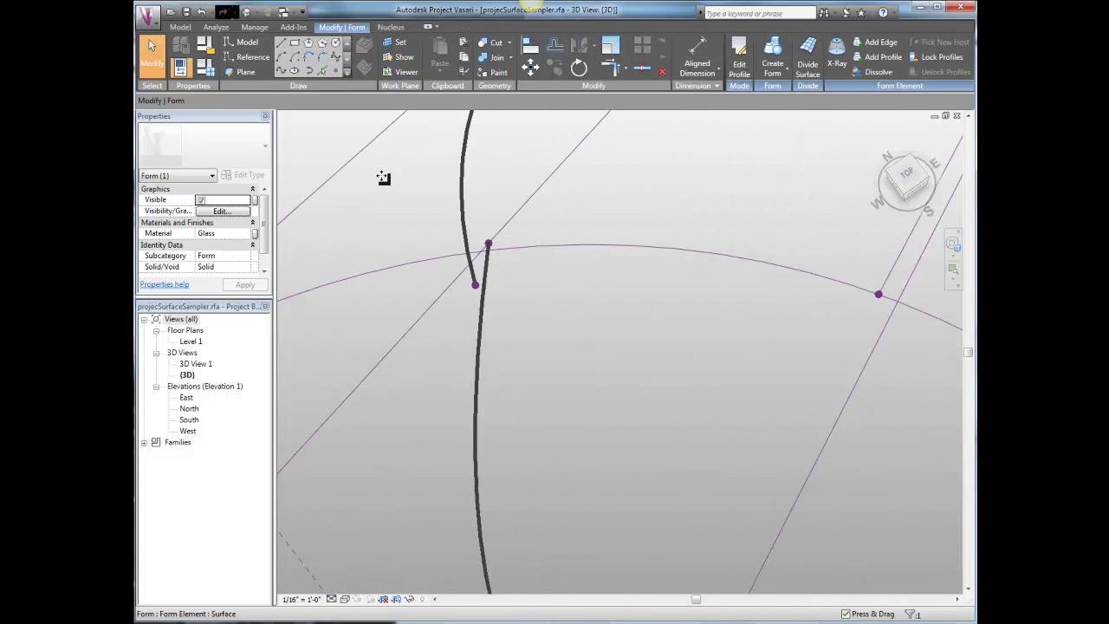
key("Escape")
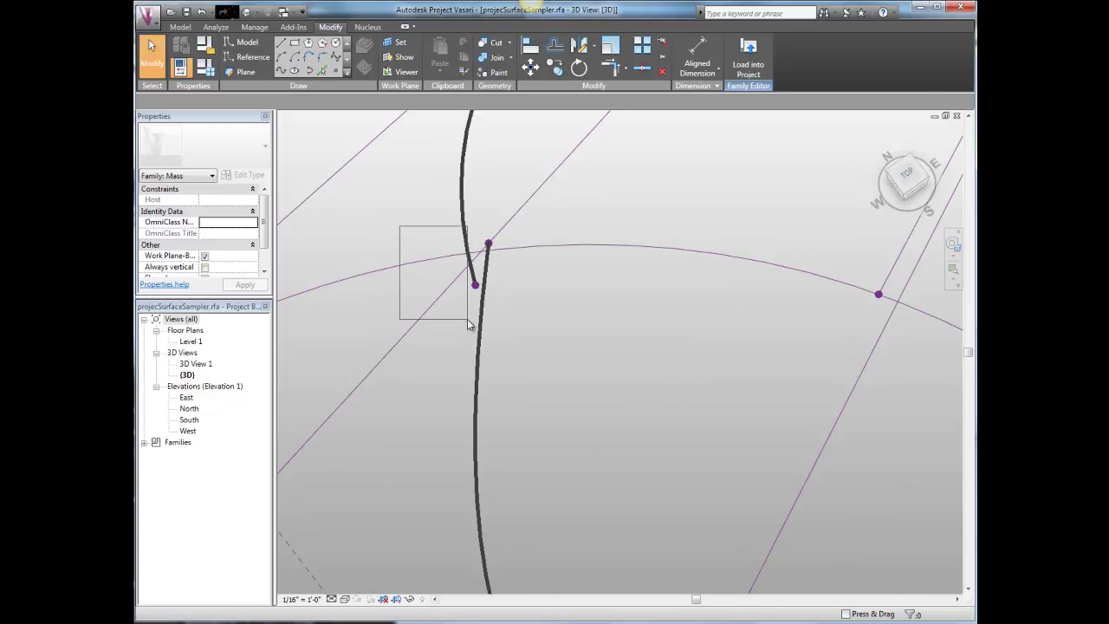
Rehost a loop point onto its reference line, accept the warning, and host it by intersection
left_click_drag(400, 225, 476, 301)
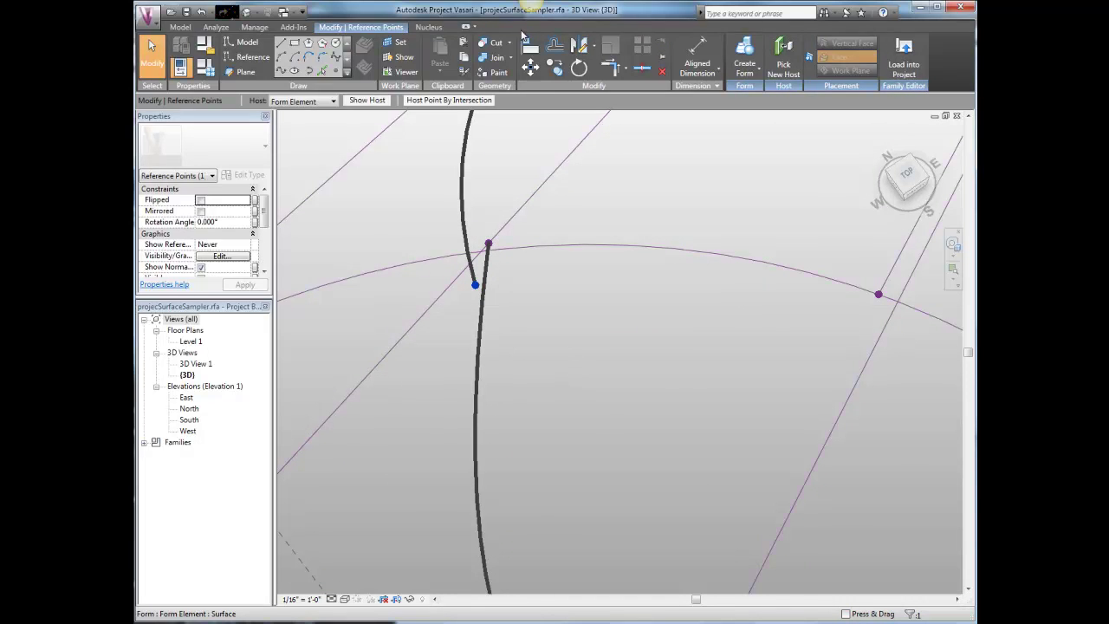
left_click(784, 63)
left_click(526, 203)
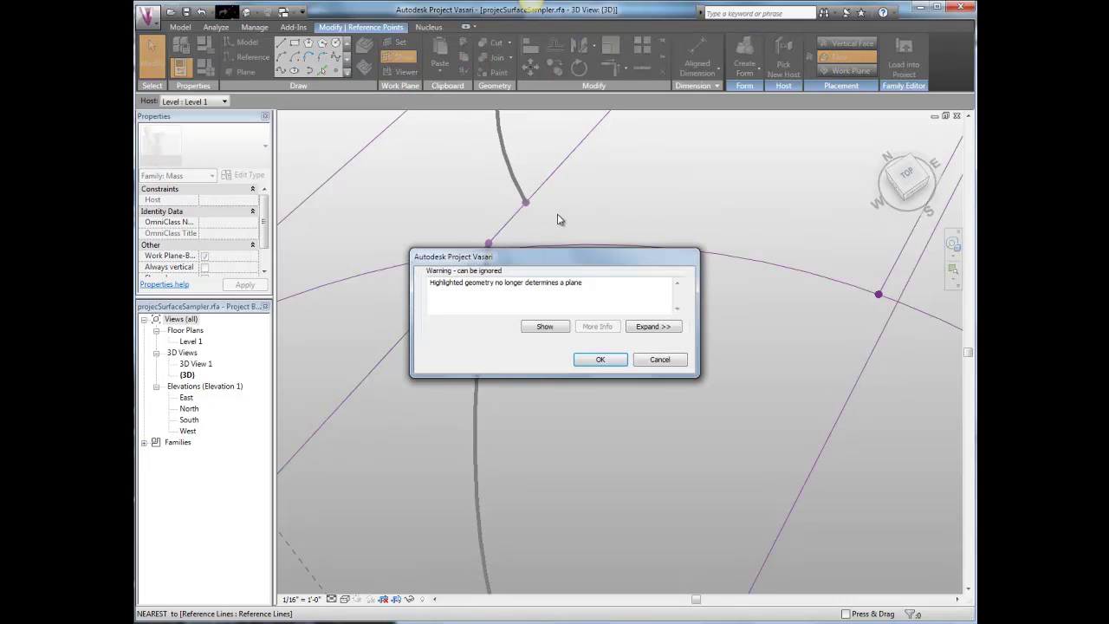
left_click(601, 360)
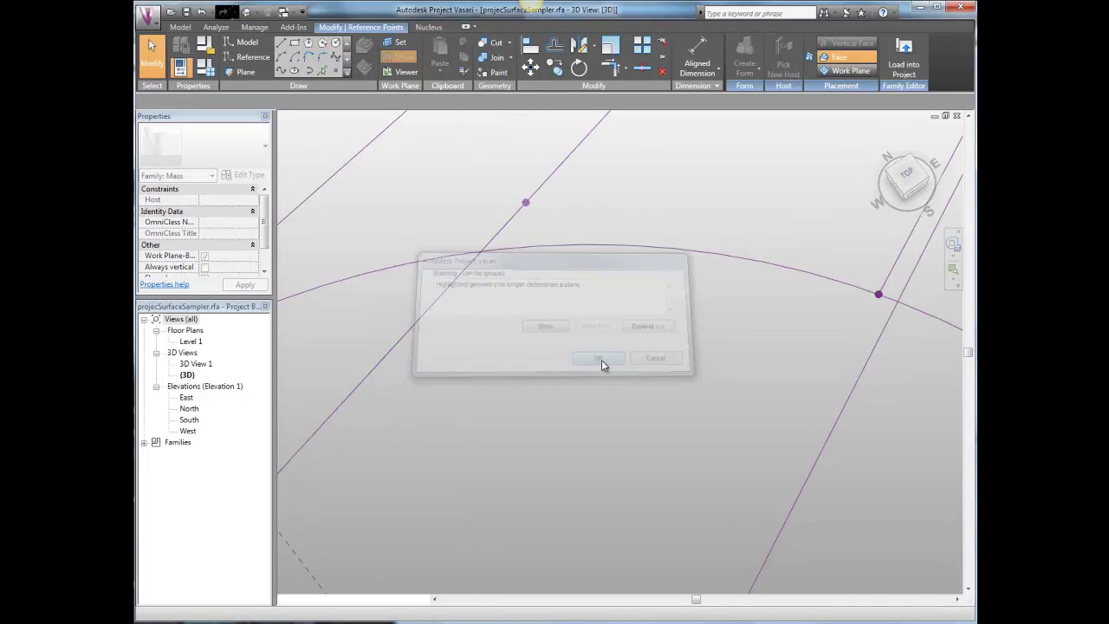
left_click(543, 206)
scroll(605, 240, "down", 5)
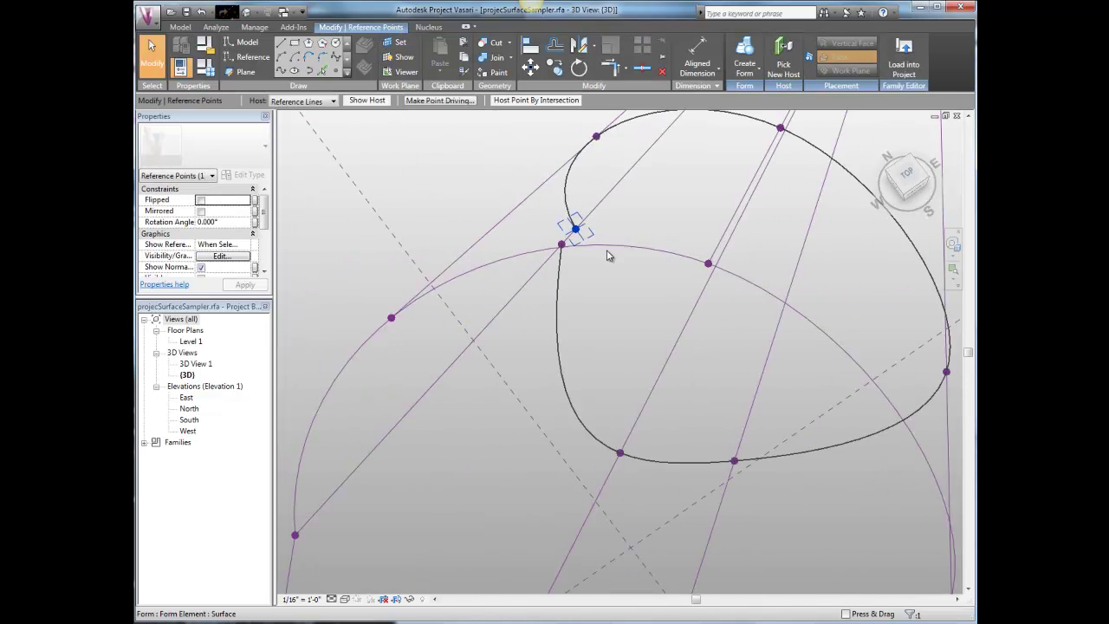
middle_click_drag(606, 248, 525, 228, "shift")
left_click(536, 100)
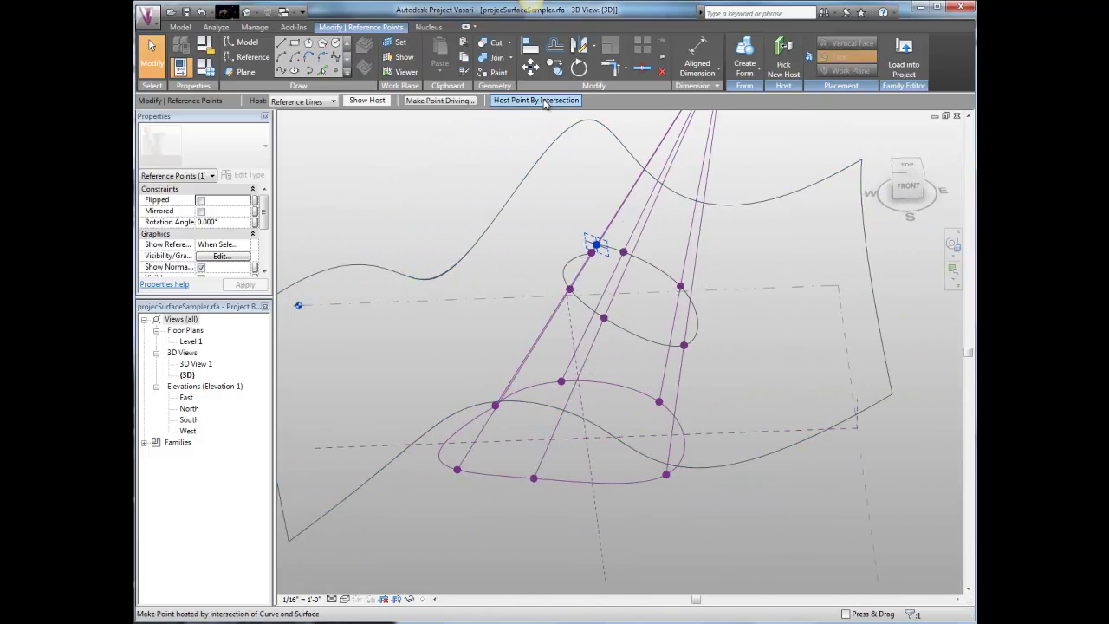
Move the apex focal point to the left, off the ridge, so the projected spline follows
left_click(491, 179)
middle_click_drag(488, 185, 449, 272, "shift")
scroll(477, 274, "down", 3)
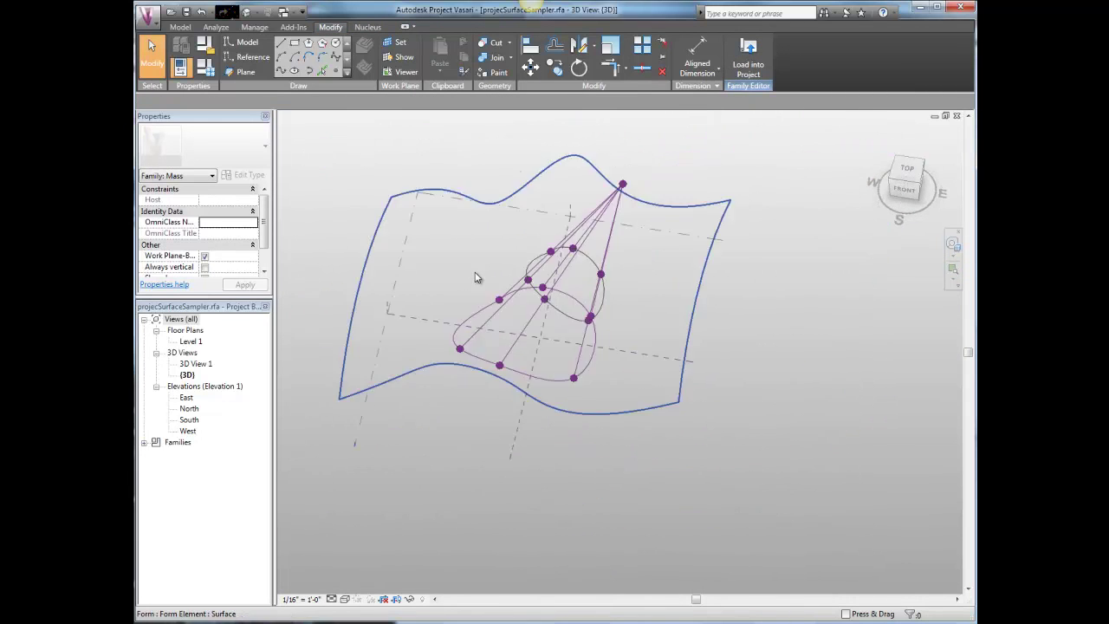
left_click(623, 185)
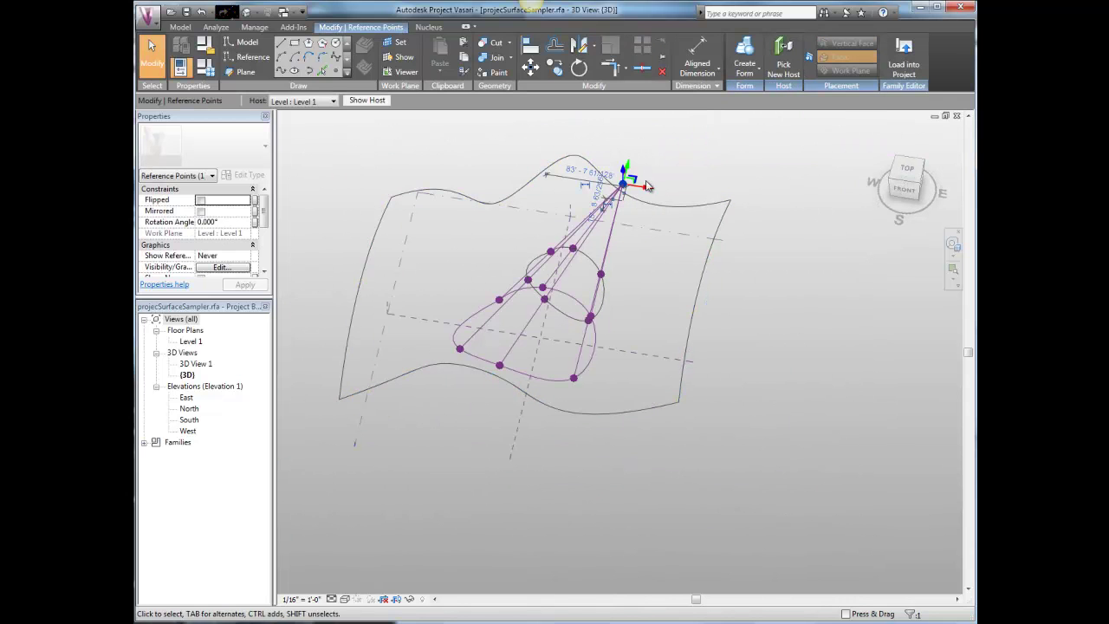
left_click_drag(499, 179, 473, 160)
left_click(654, 169)
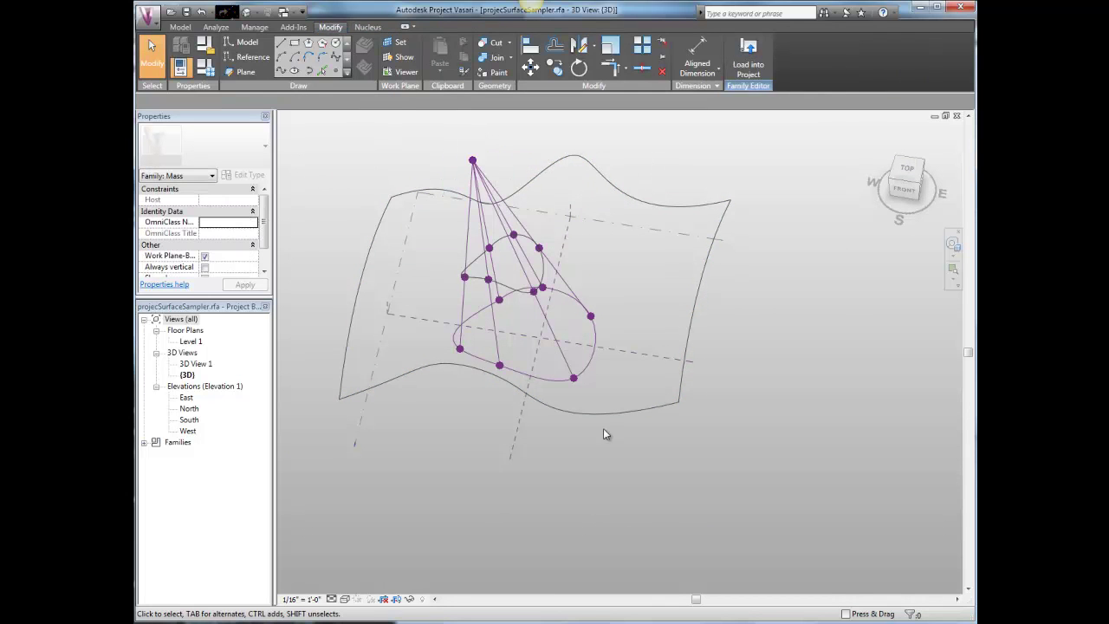
Shift a point on the base loop to reshape the cone and check it from the side
left_click(613, 363)
left_click_drag(622, 382, 636, 386)
middle_click_drag(731, 420, 696, 461, "shift")
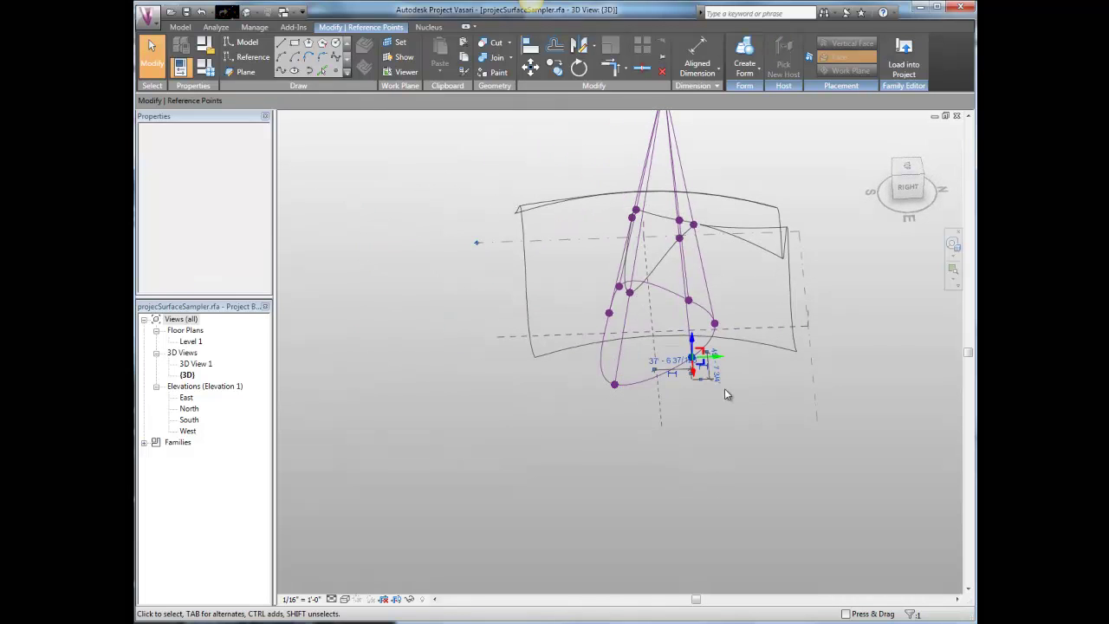